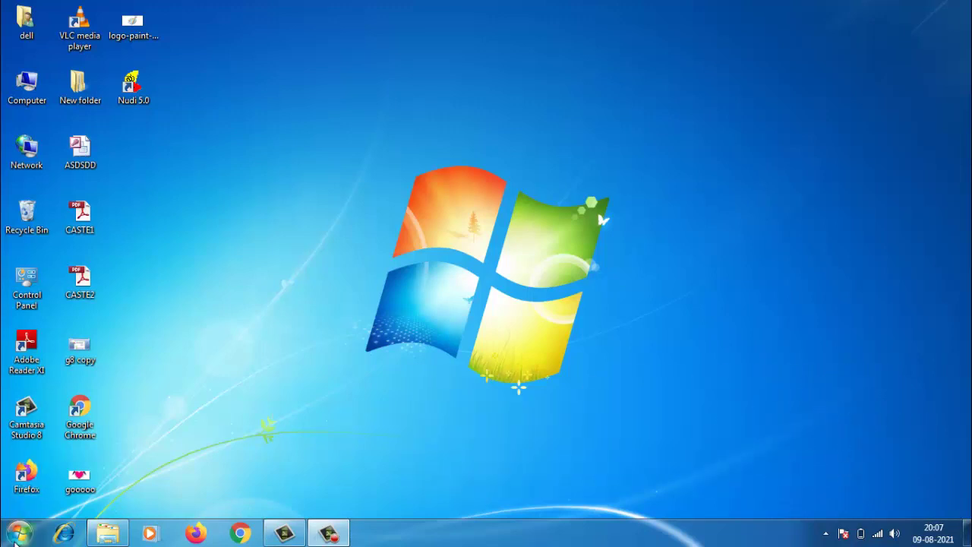
Step: Open Microsoft Office Word 2007 with a blank document
left_click(18, 525)
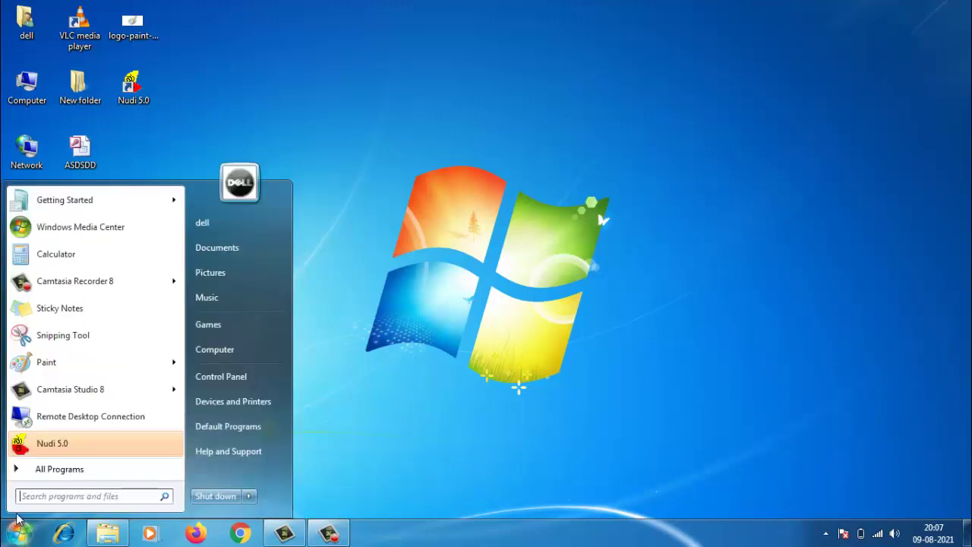
left_click(79, 471)
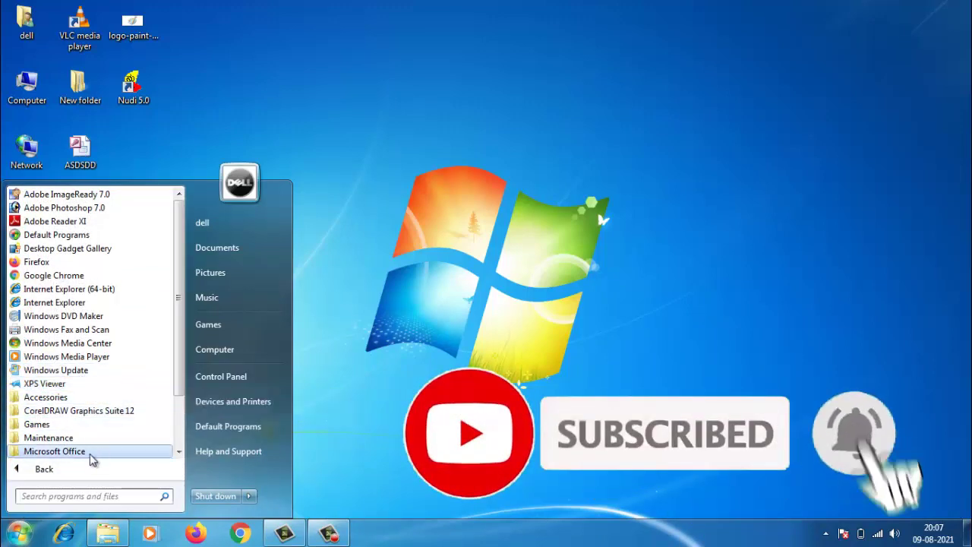
left_click(47, 453)
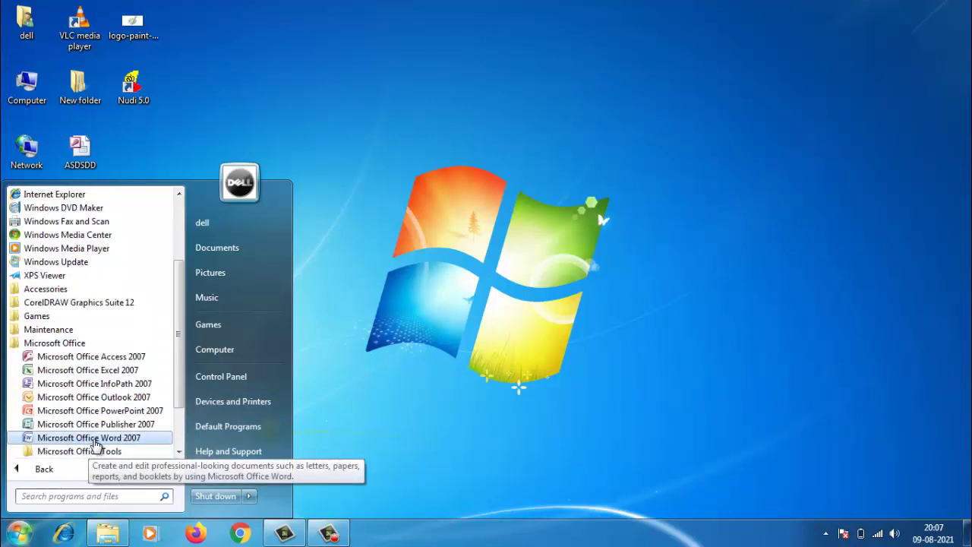
left_click(89, 438)
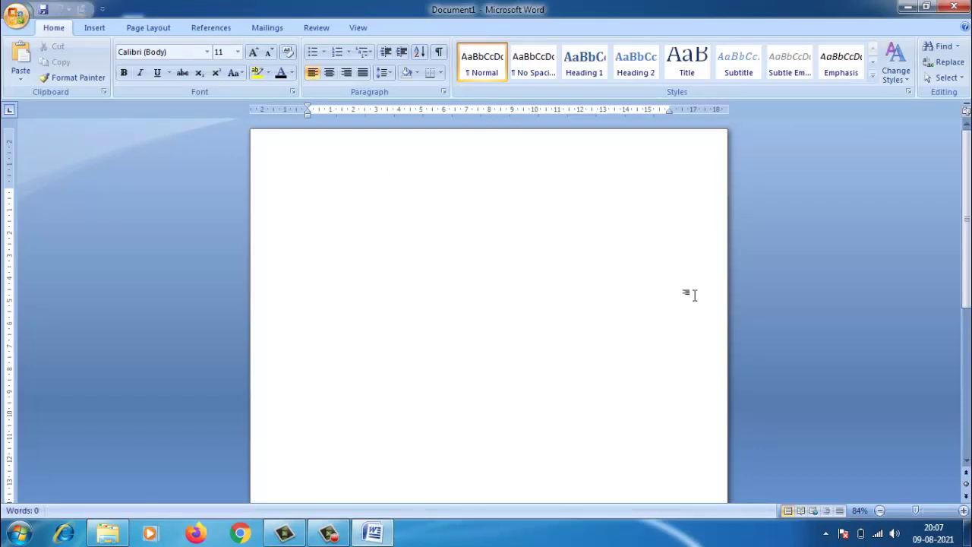
Step: Set the document's paper size to A4
left_click(147, 28)
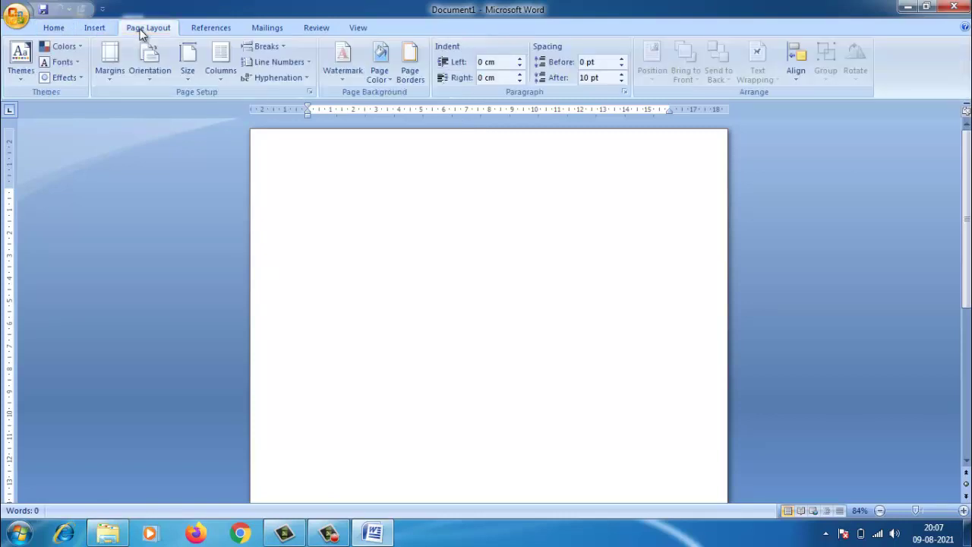
left_click(187, 82)
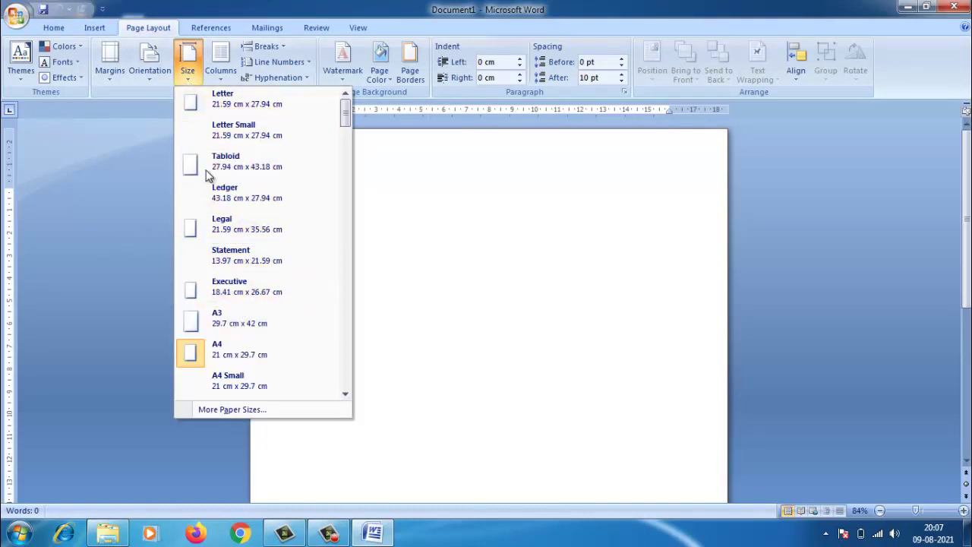
left_click(253, 366)
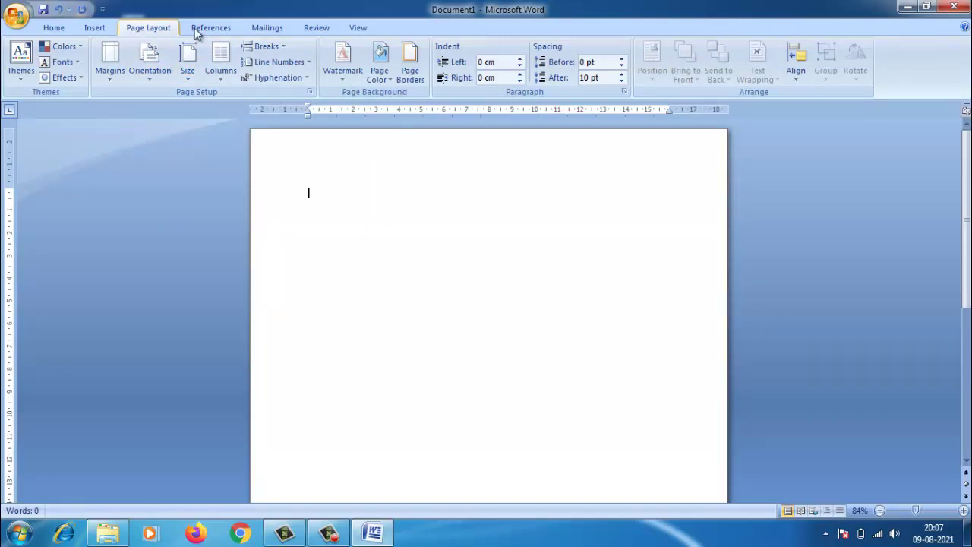
Step: Apply a 3 pt thick multi-line page border to only the top and bottom edges of the whole document
left_click(412, 78)
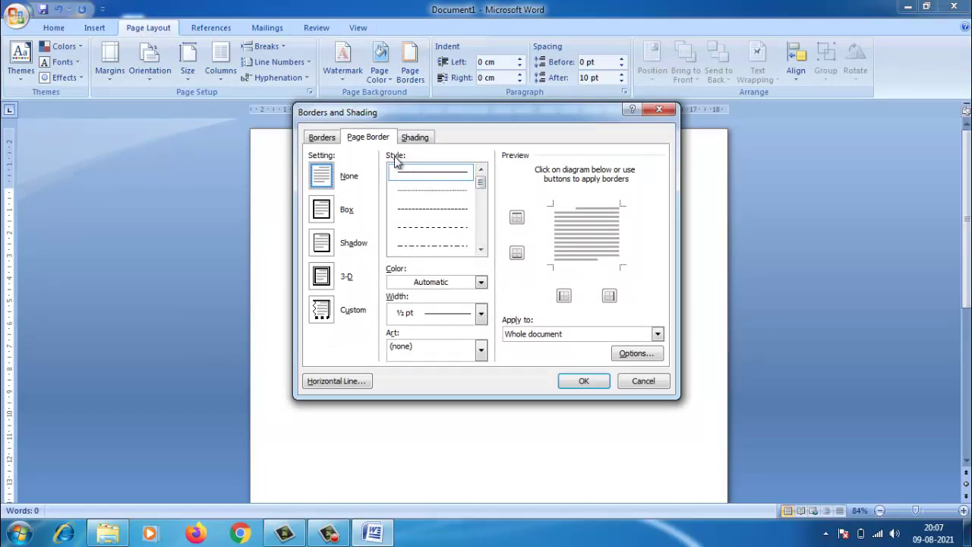
left_click_drag(479, 182, 481, 205)
left_click(438, 218)
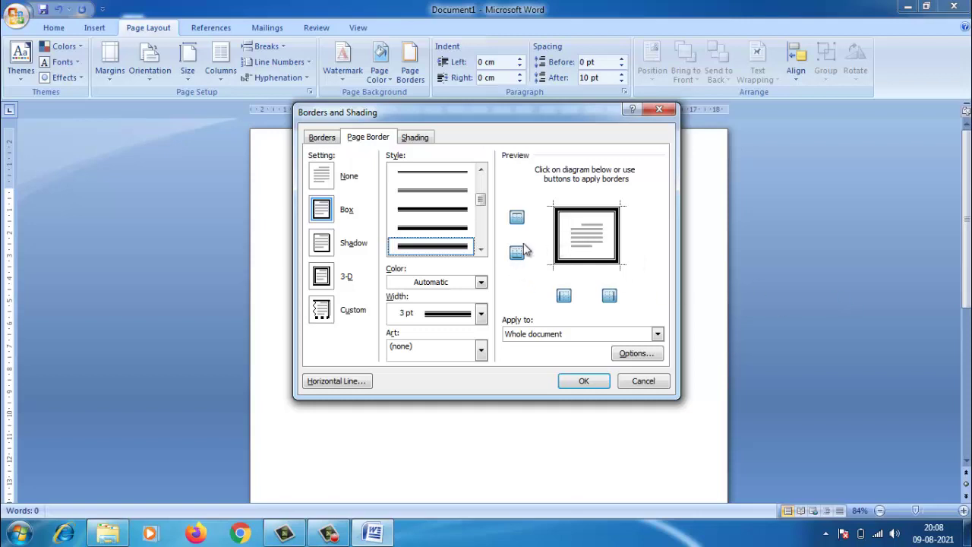
left_click(564, 295)
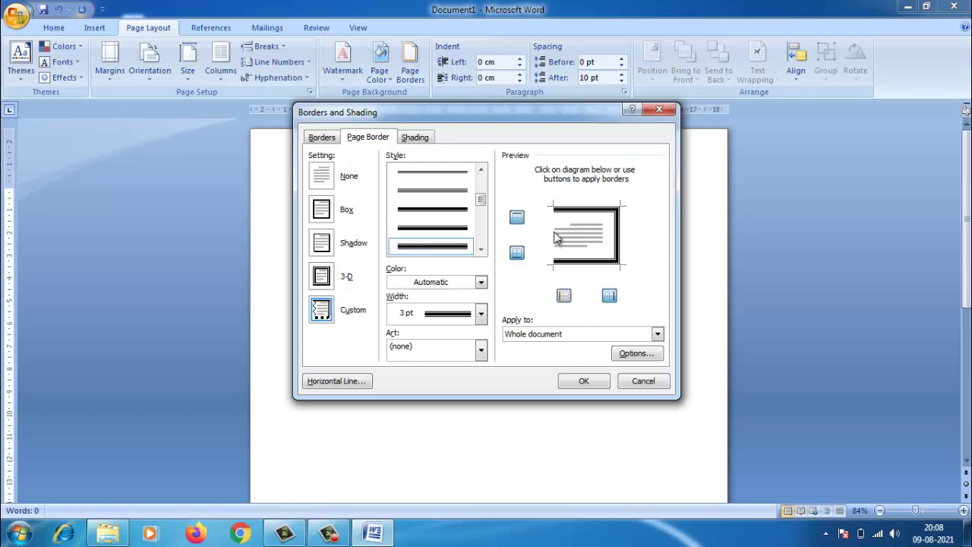
left_click(612, 298)
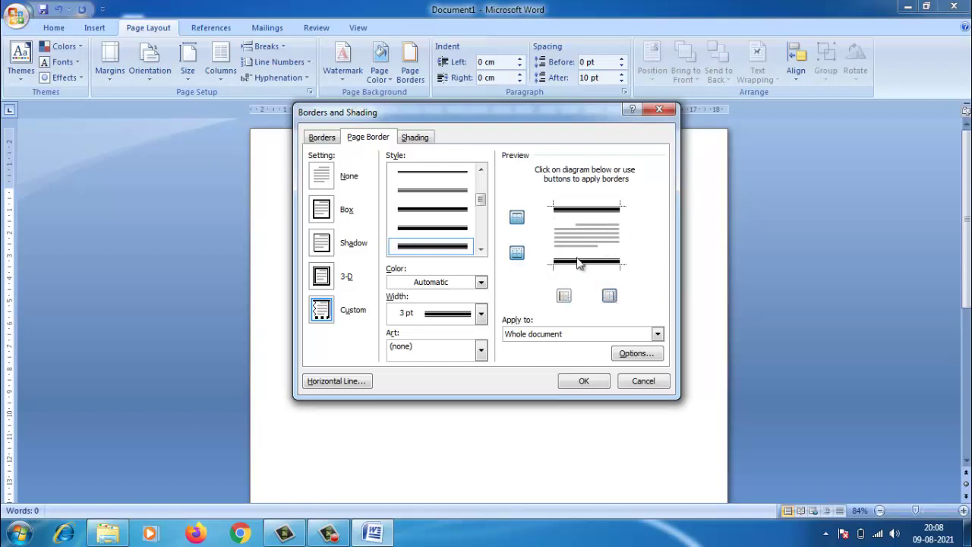
left_click(582, 381)
scroll(569, 343, "down", 10)
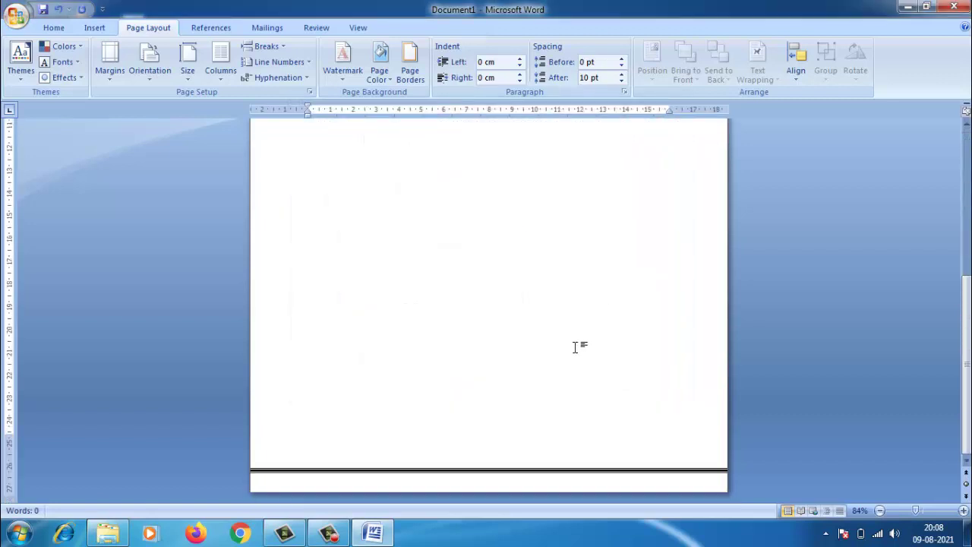
scroll(632, 367, "down", 5)
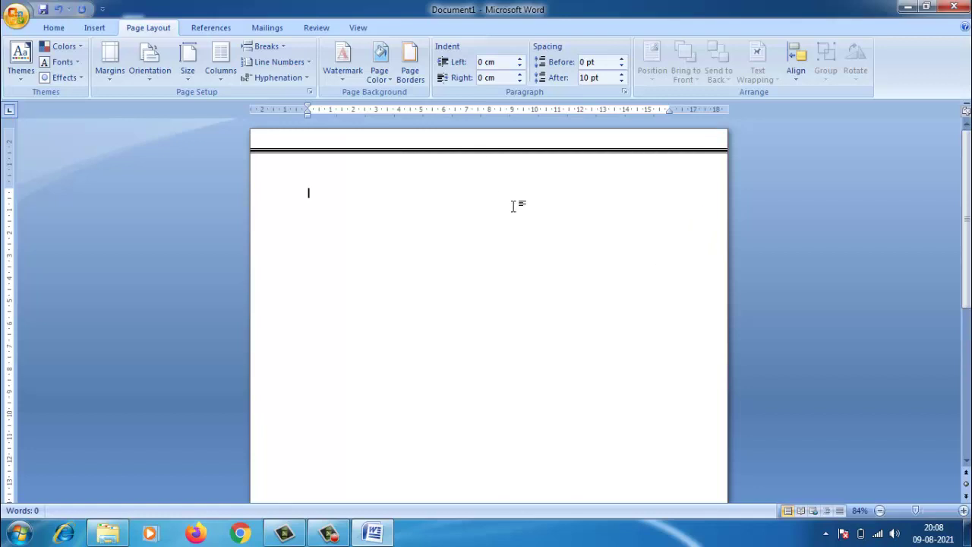
Step: Add the left and right sides back to the page border so it frames the whole page
left_click(406, 79)
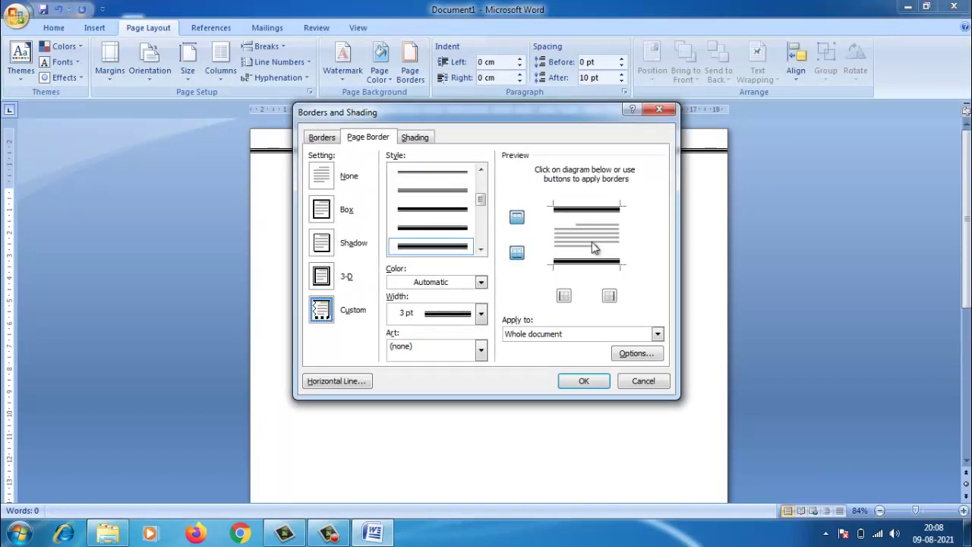
left_click(563, 295)
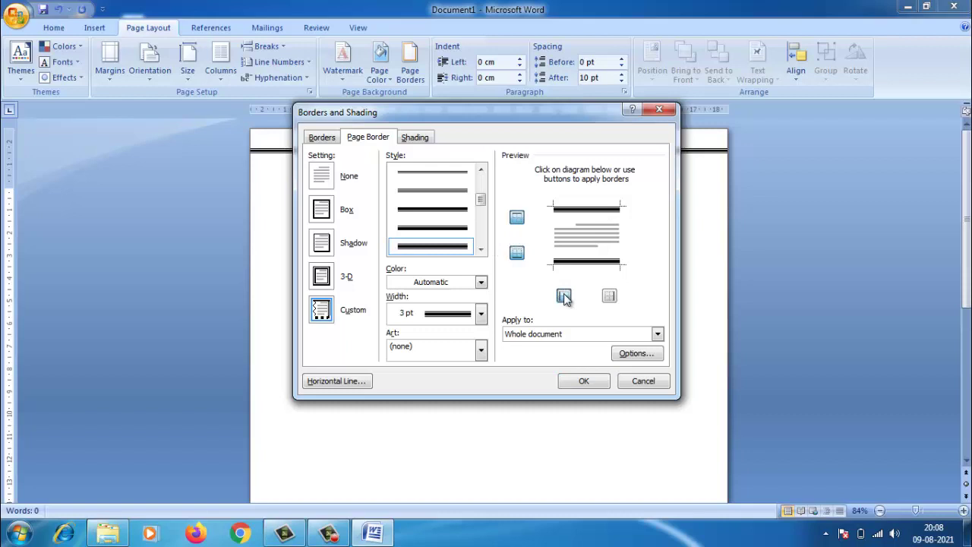
left_click(608, 296)
left_click(583, 381)
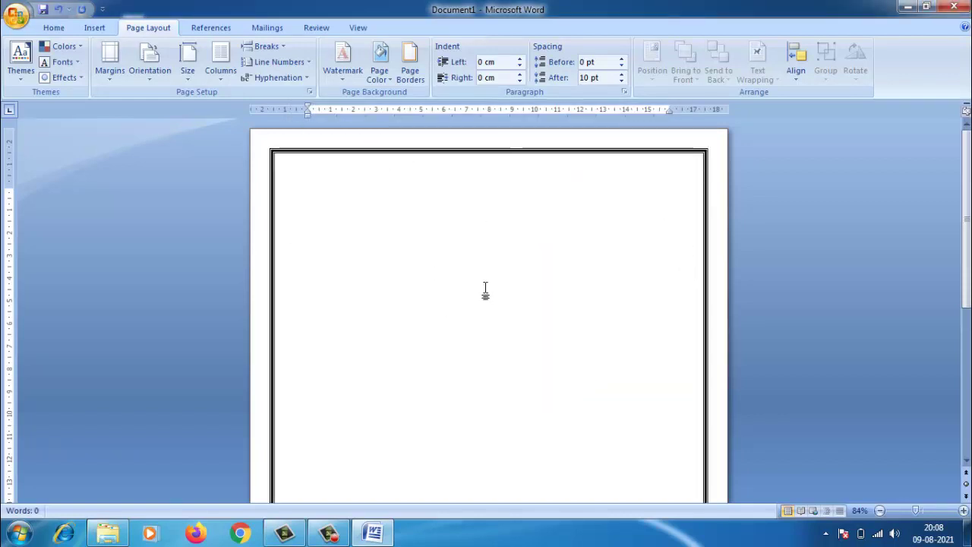
scroll(485, 290, "down", 8)
scroll(497, 288, "up", 5)
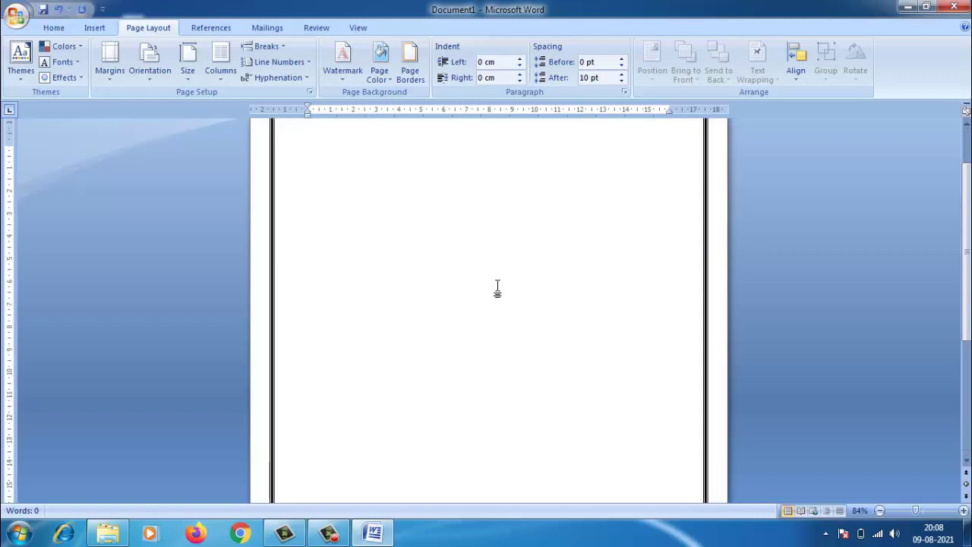
scroll(498, 289, "up", 3)
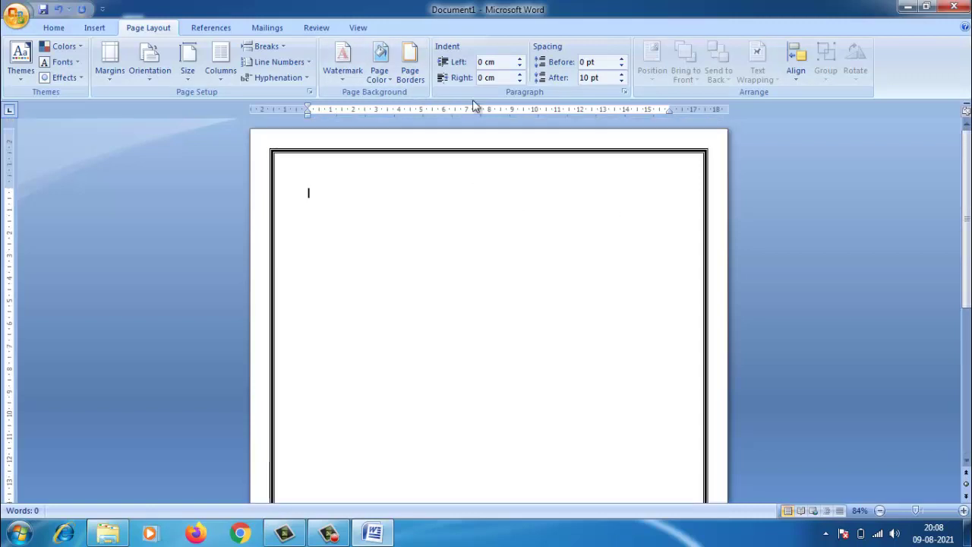
Step: Try several double-line styles for the page border, and apply the finely dashed line style around the page
left_click(410, 76)
mouse_move(481, 198)
left_mouse_down()
mouse_move(482, 240)
mouse_move(481, 221)
left_mouse_up()
left_click(442, 244)
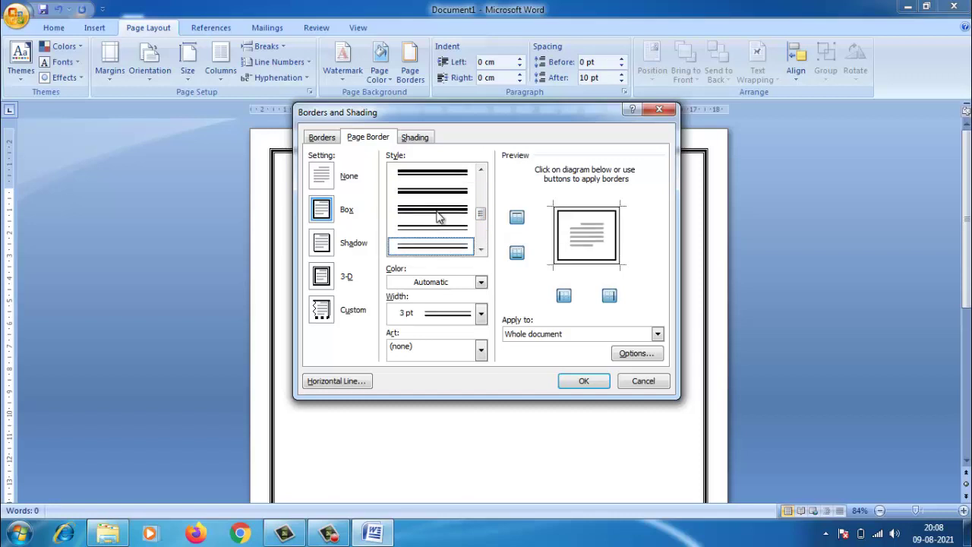
left_click(441, 191)
left_click(441, 173)
scroll(443, 190, "up", 1)
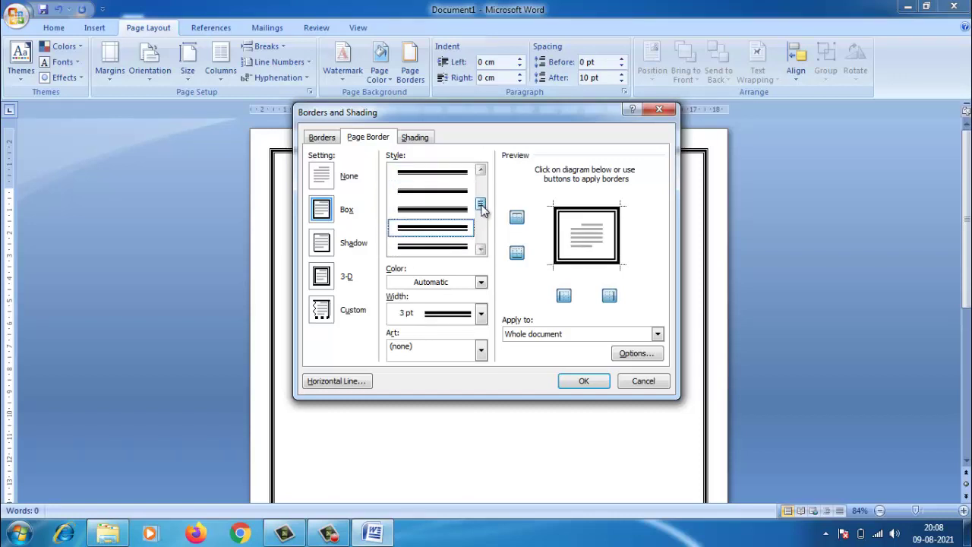
scroll(482, 206, "up", 5)
left_click(451, 196)
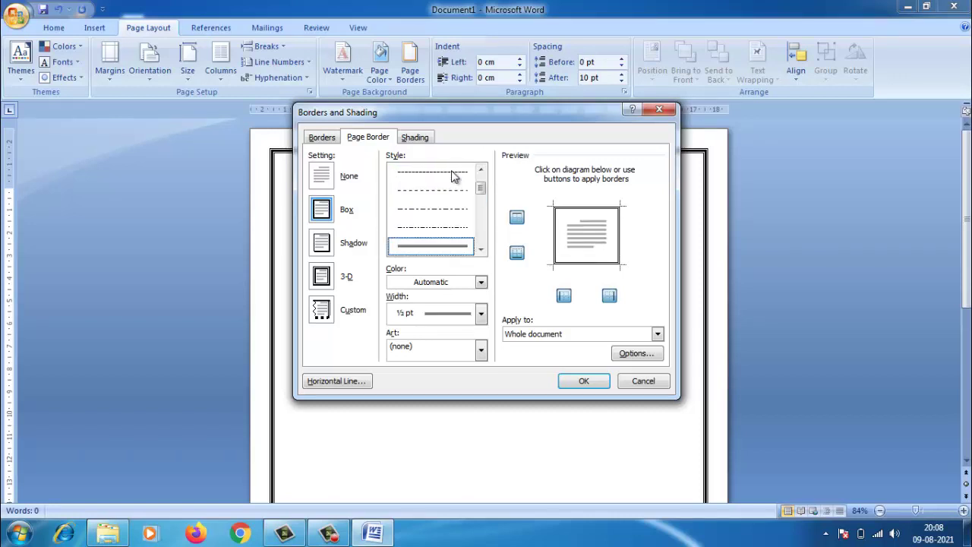
left_click(441, 171)
left_click(583, 381)
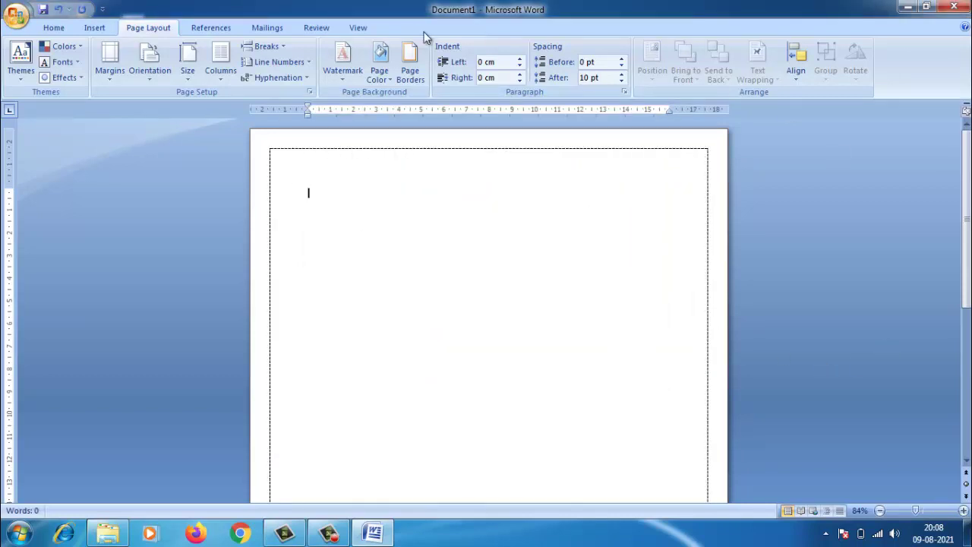
Step: Set the dashed page border's width to 6 pt
left_click(404, 76)
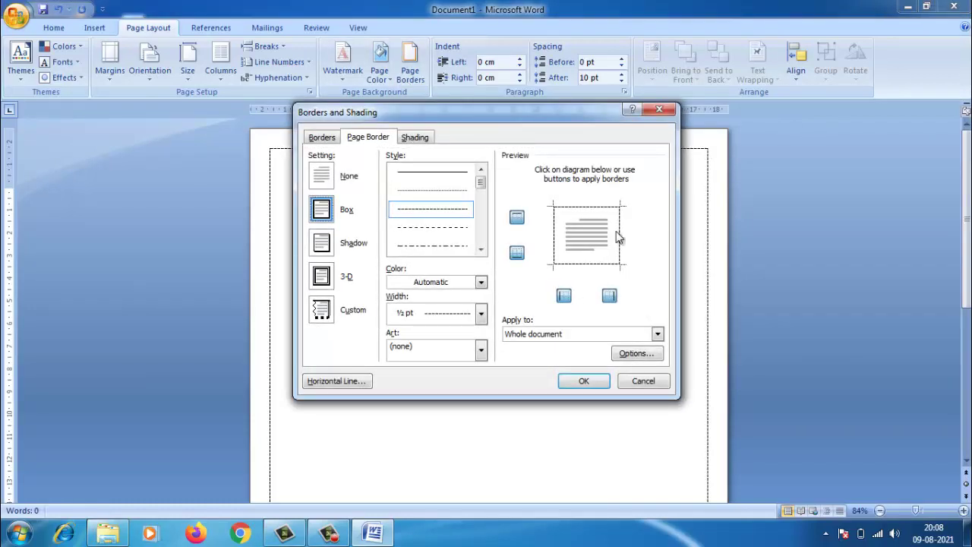
left_click(480, 313)
left_click(451, 483)
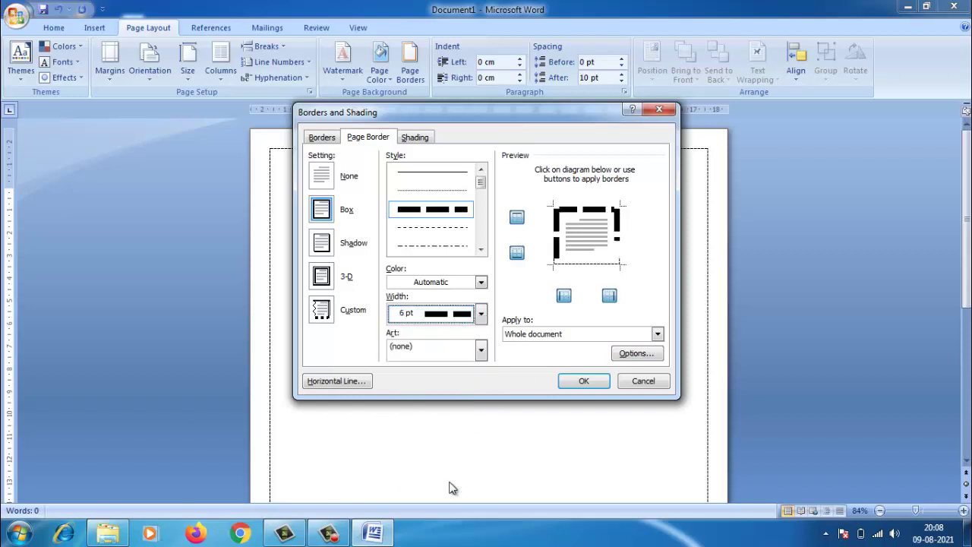
left_click(583, 384)
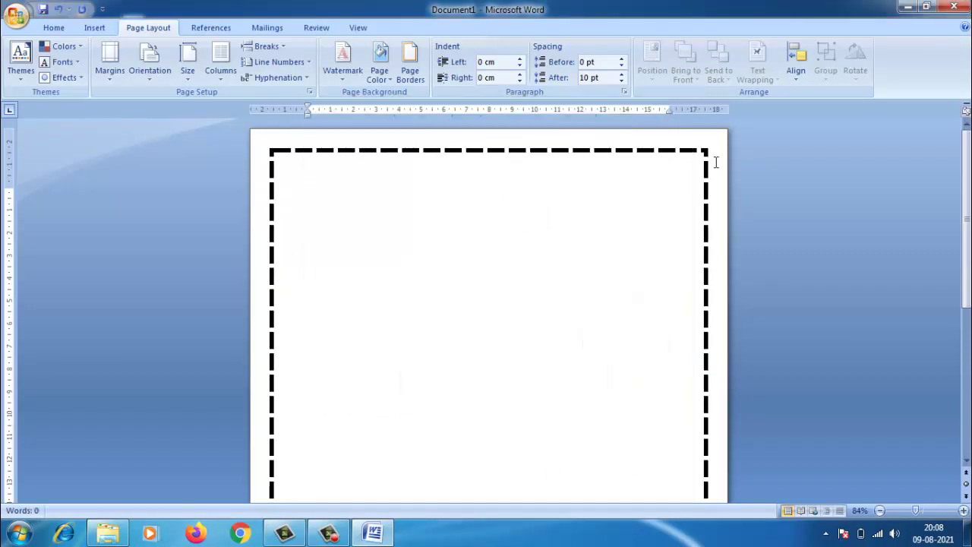
Step: Try red for the dashed page border, and apply the standard purple colour
left_click(408, 74)
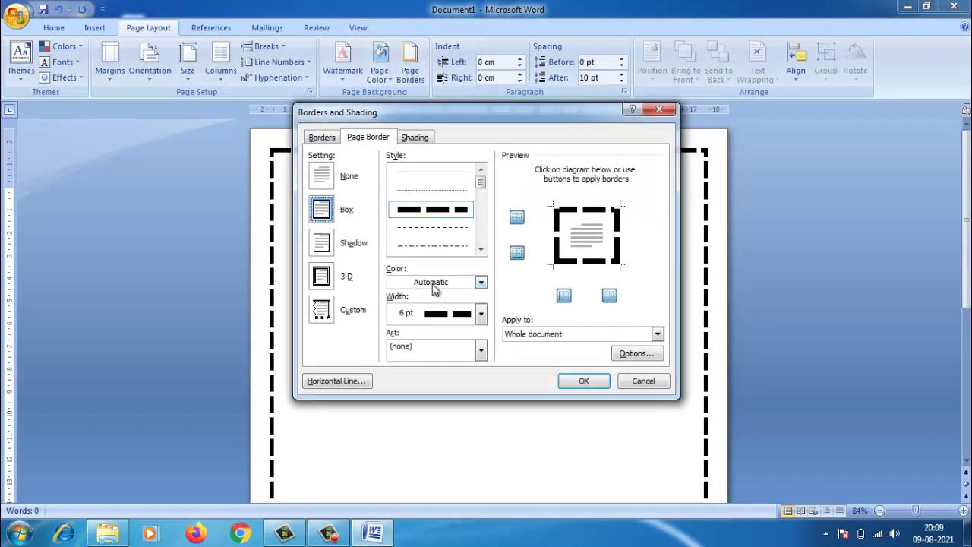
left_click(433, 285)
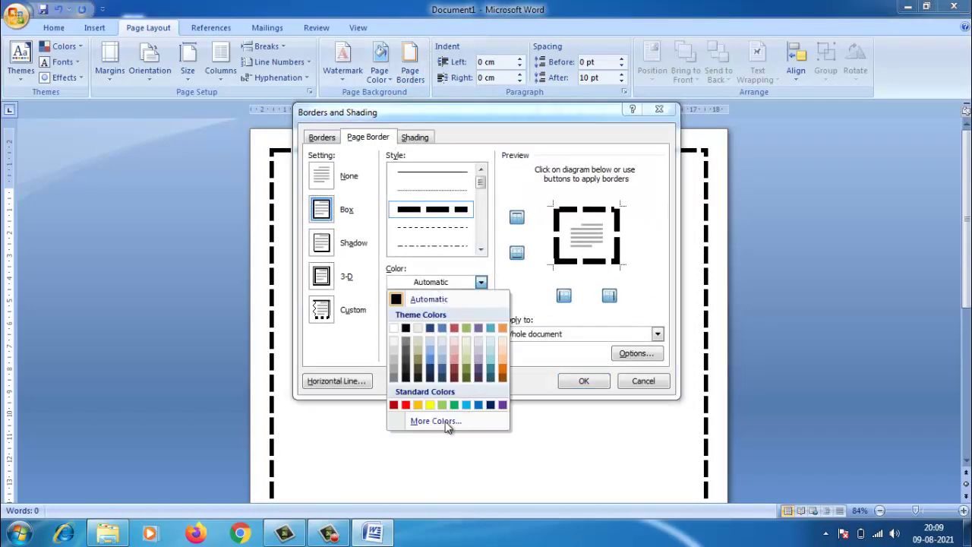
left_click(406, 404)
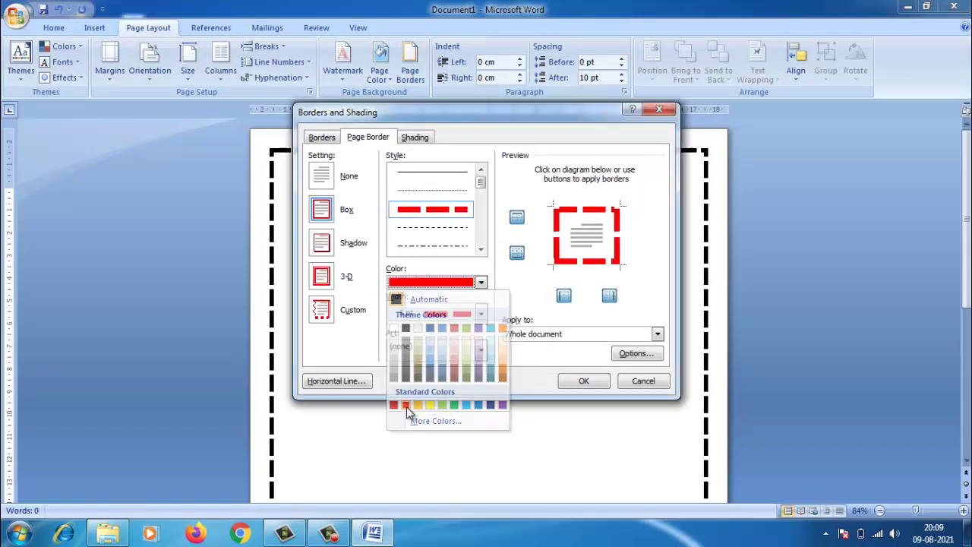
left_click(461, 286)
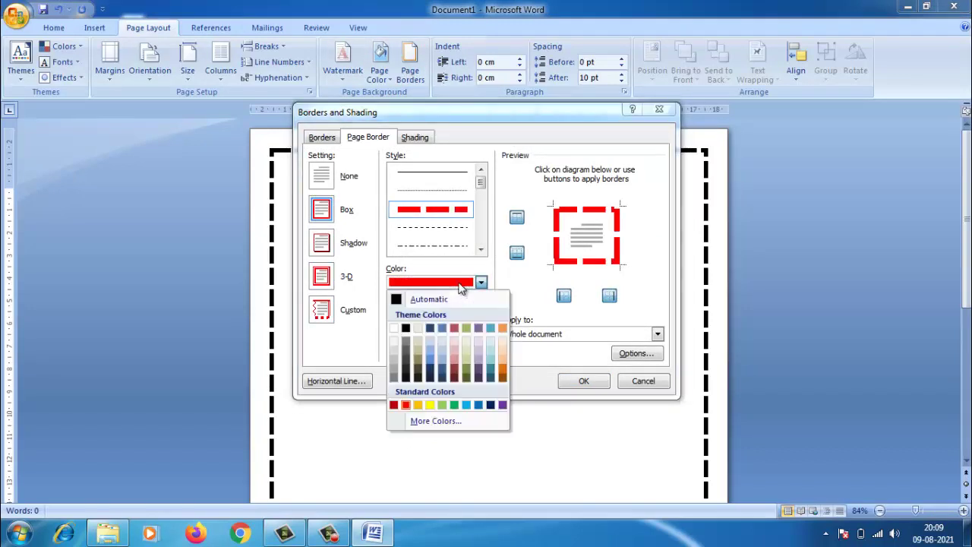
left_click(502, 405)
left_click(582, 382)
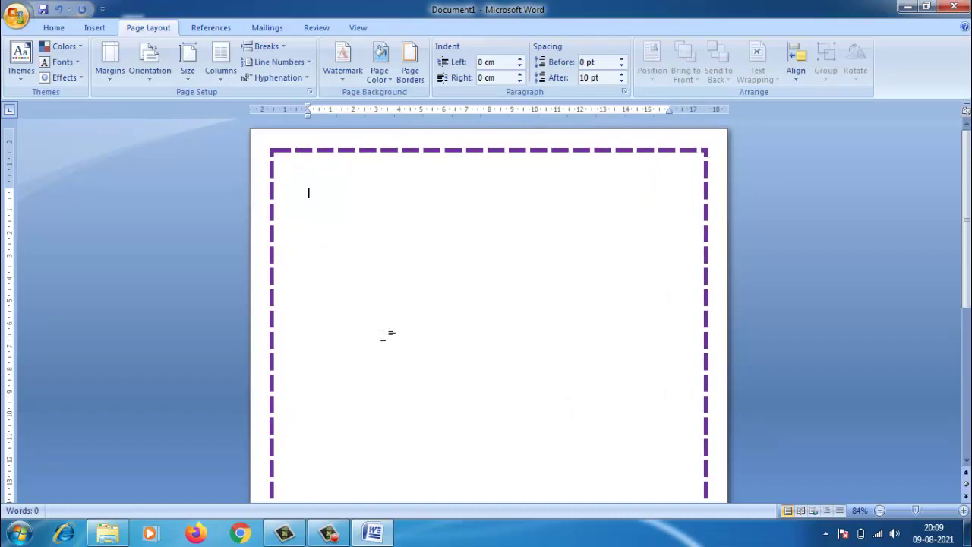
Step: Replace the dashed page border with the red flower art pattern around the whole page
left_click(409, 80)
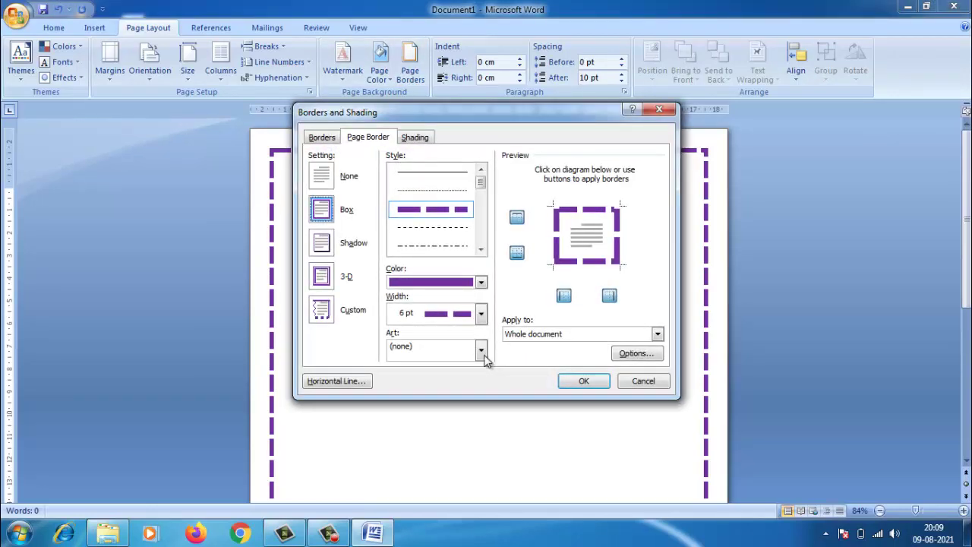
left_click(417, 351)
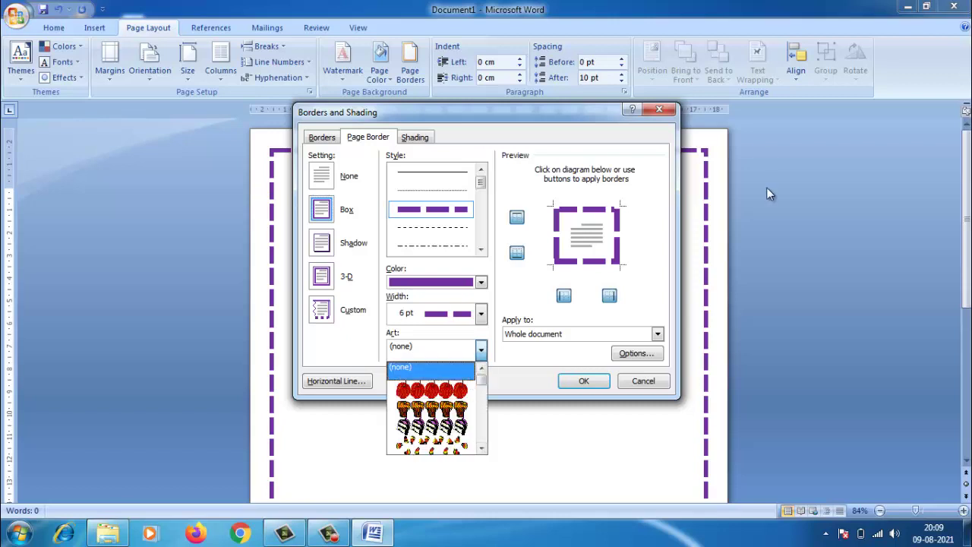
left_click_drag(481, 379, 480, 397)
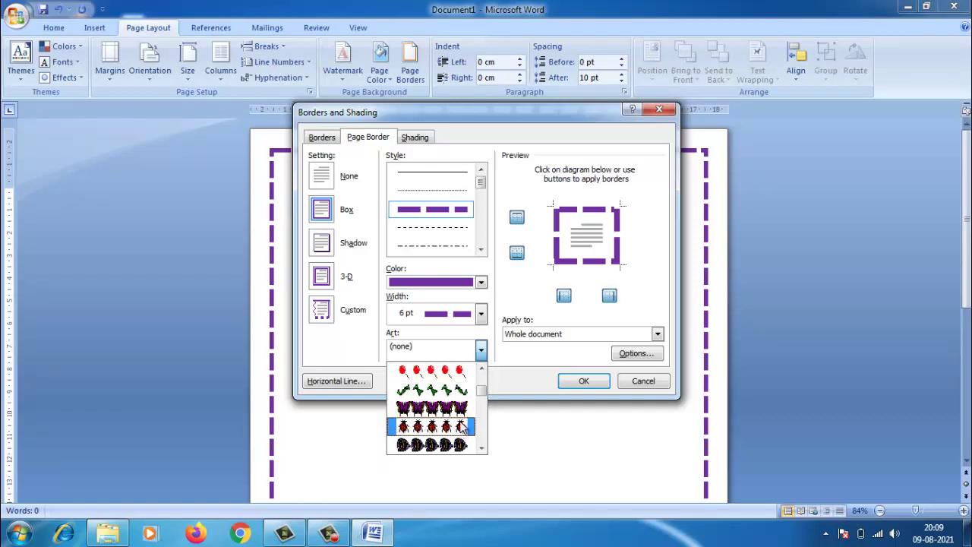
scroll(481, 447, "down", 6)
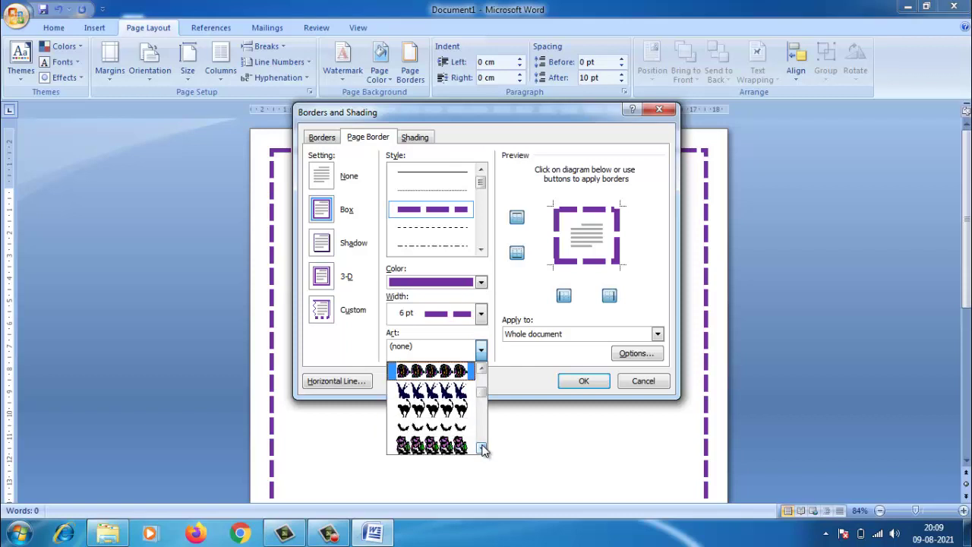
left_click(459, 427)
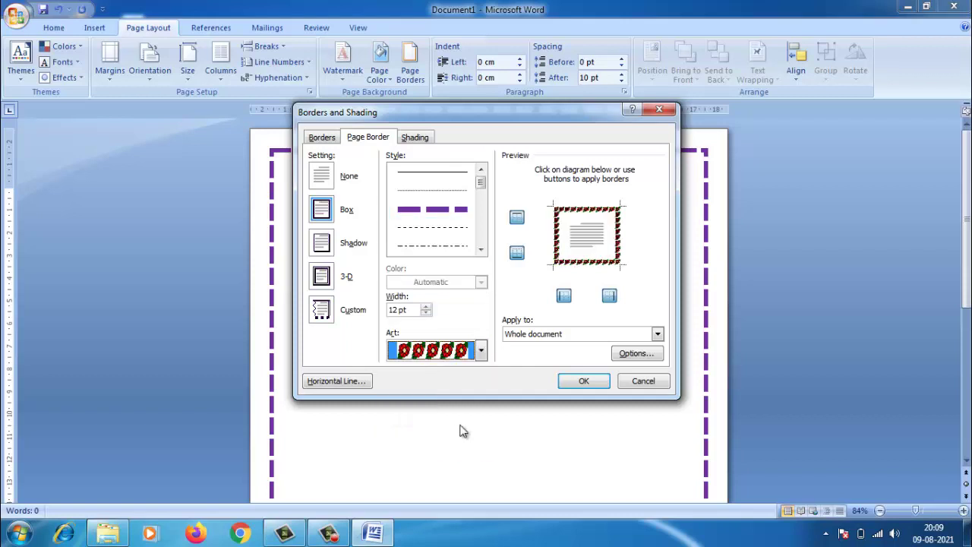
left_click(583, 382)
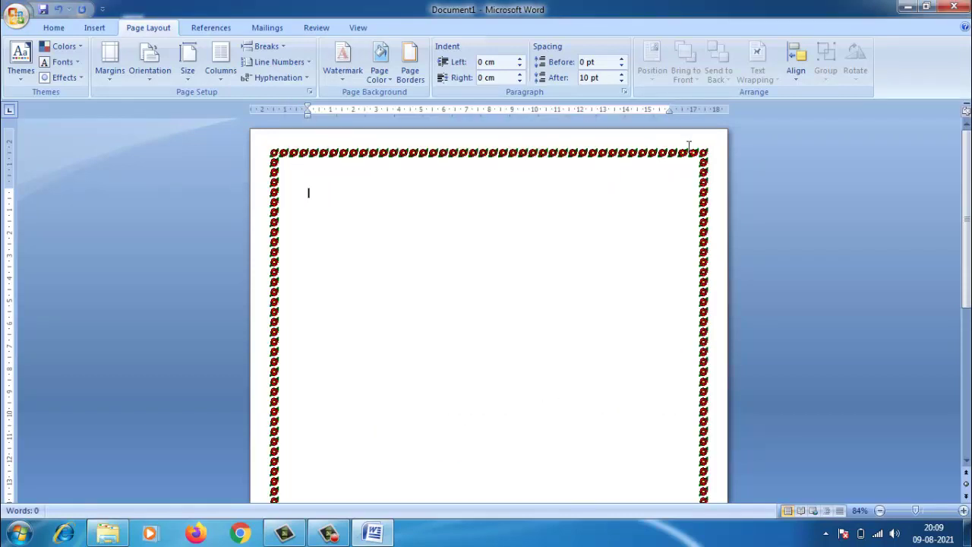
Step: Widen the red flower art border to 28 pt
left_click(404, 77)
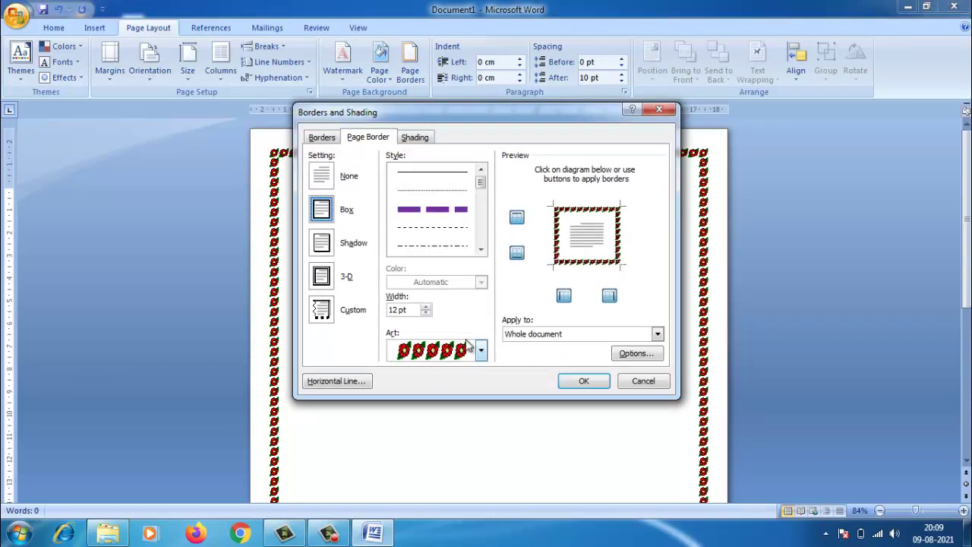
left_click(425, 307)
left_click(425, 306)
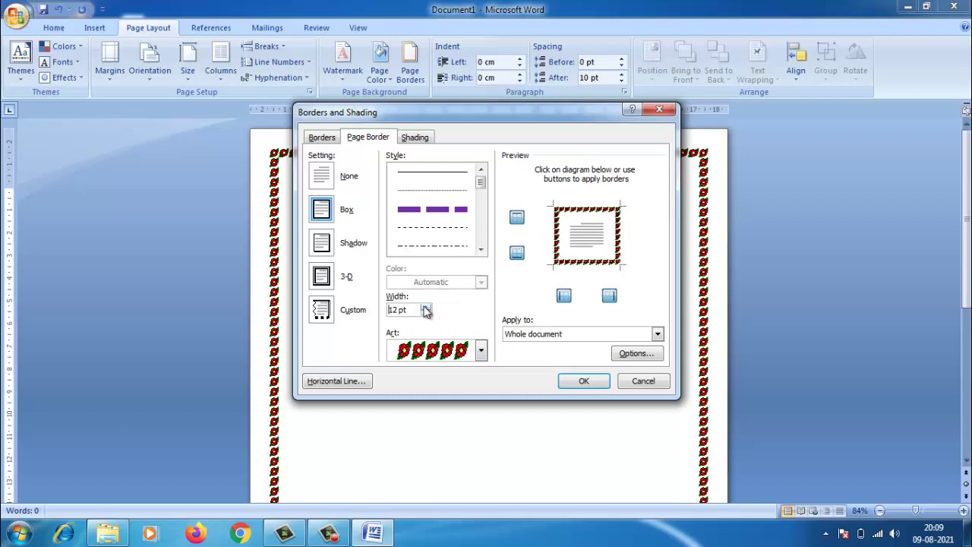
left_click(425, 307)
left_click(425, 307)
left_click(425, 306)
left_click(425, 307)
left_click(425, 307)
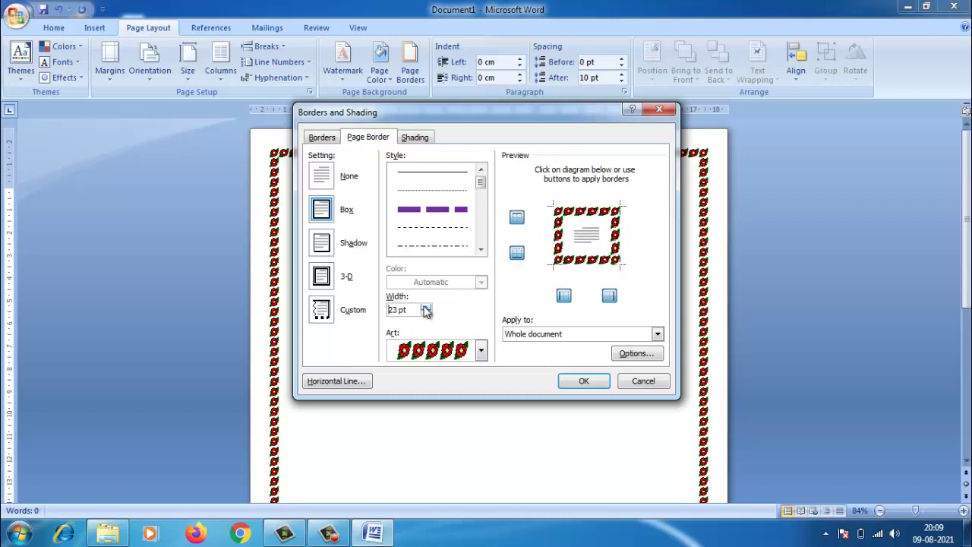
left_click(425, 306)
left_click(425, 307)
left_click(583, 381)
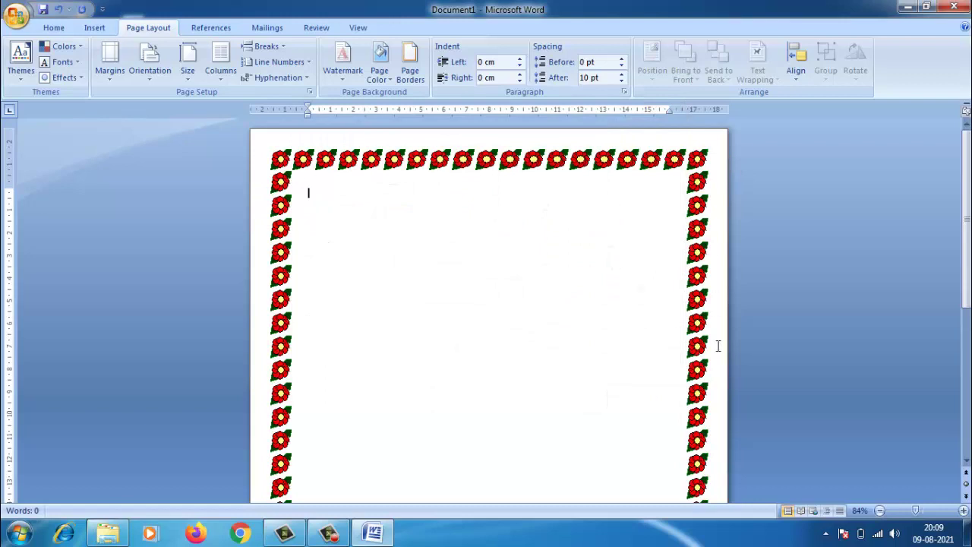
scroll(717, 346, "down", 6)
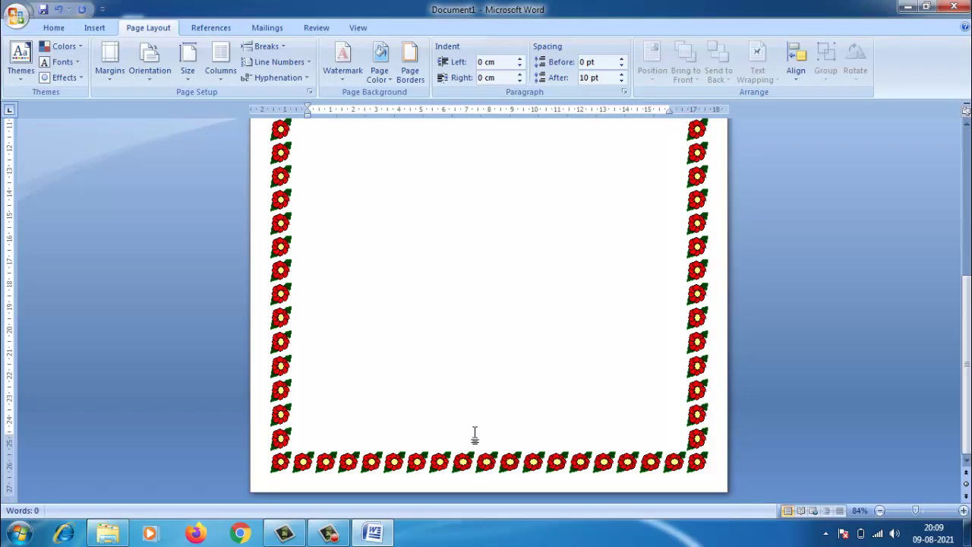
scroll(479, 433, "up", 2)
scroll(497, 418, "down", 2)
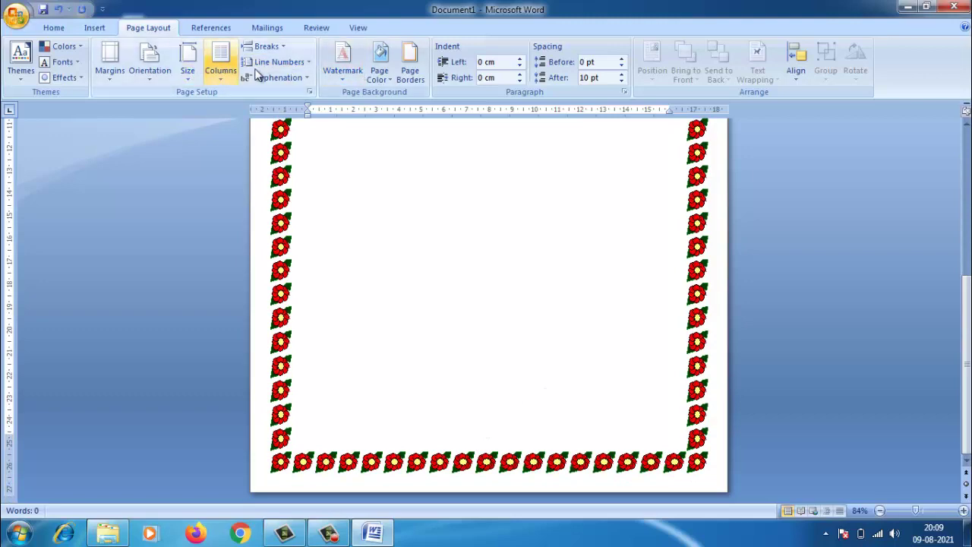
Step: Insert two page breaks to add two more pages to the document
left_click(270, 47)
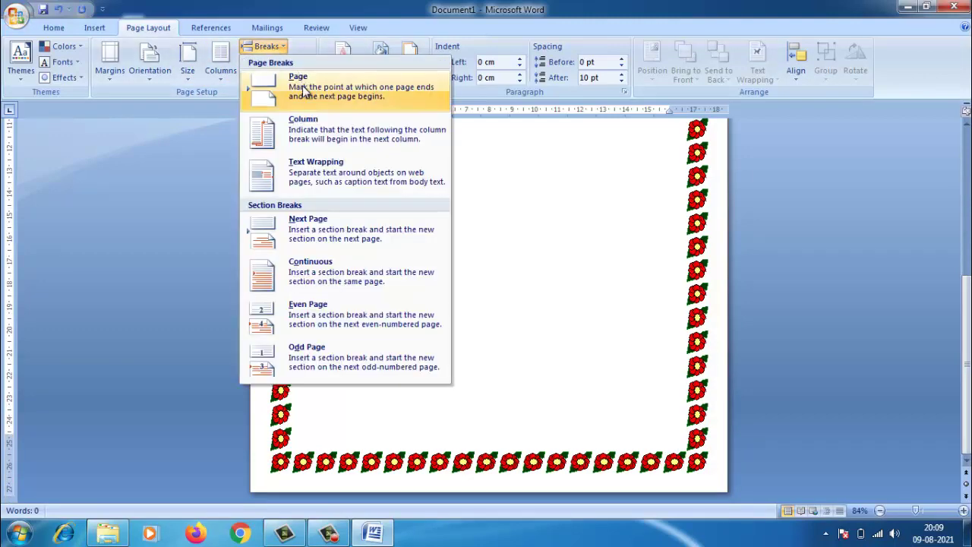
left_click(303, 89)
scroll(584, 320, "down", 8)
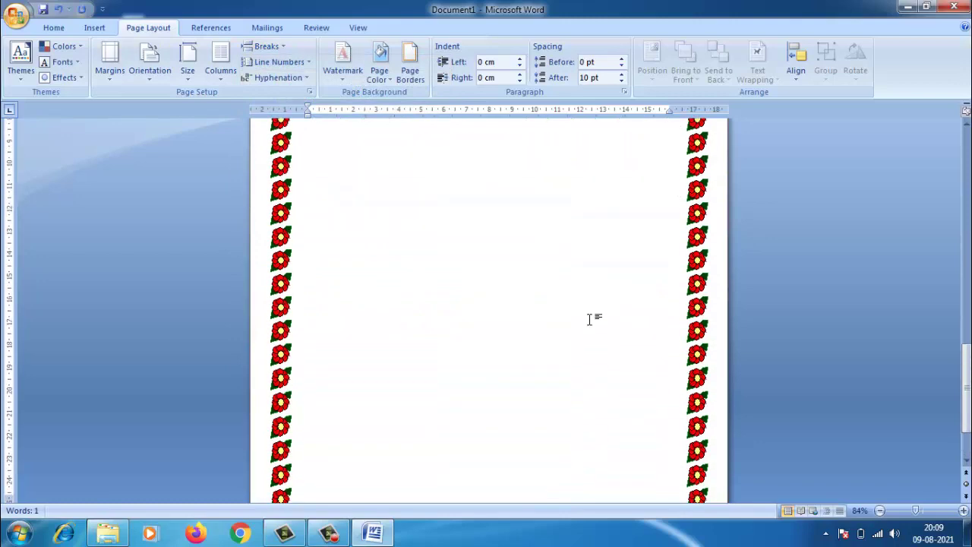
scroll(589, 319, "down", 2)
left_click(256, 48)
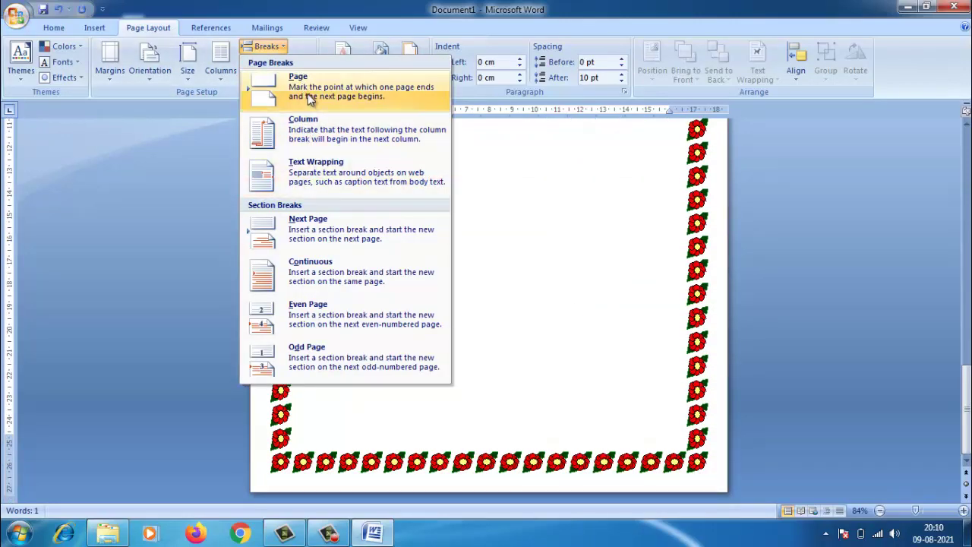
left_click(307, 94)
scroll(562, 258, "down", 8)
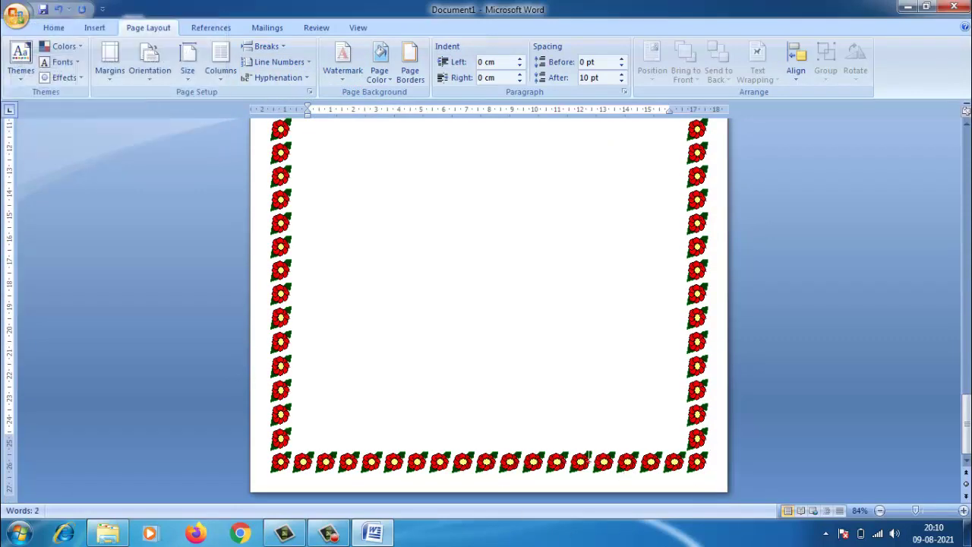
left_click_drag(967, 439, 957, 147)
Step: Replace the flower art border with a plain double-line page border across the whole document
left_click(409, 67)
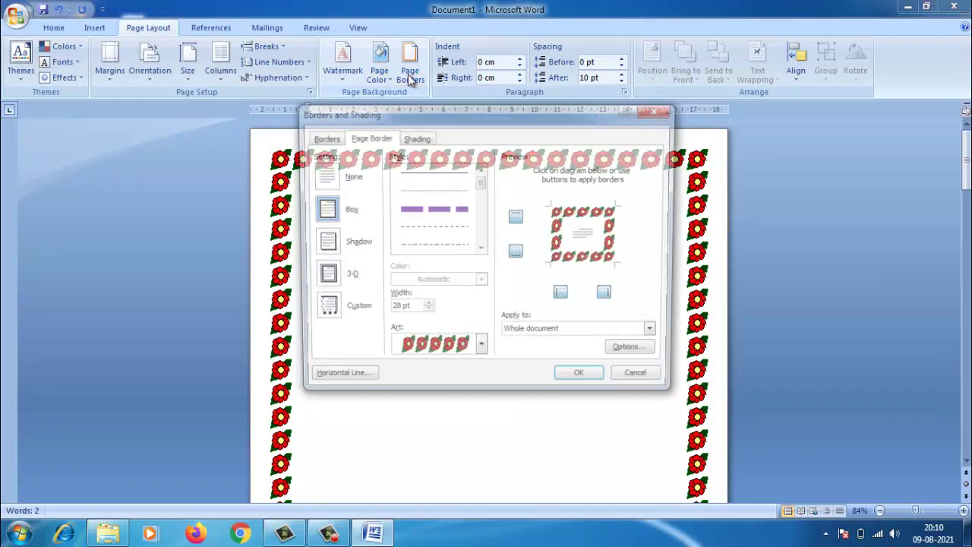
scroll(480, 187, "down", 1)
left_click(444, 192)
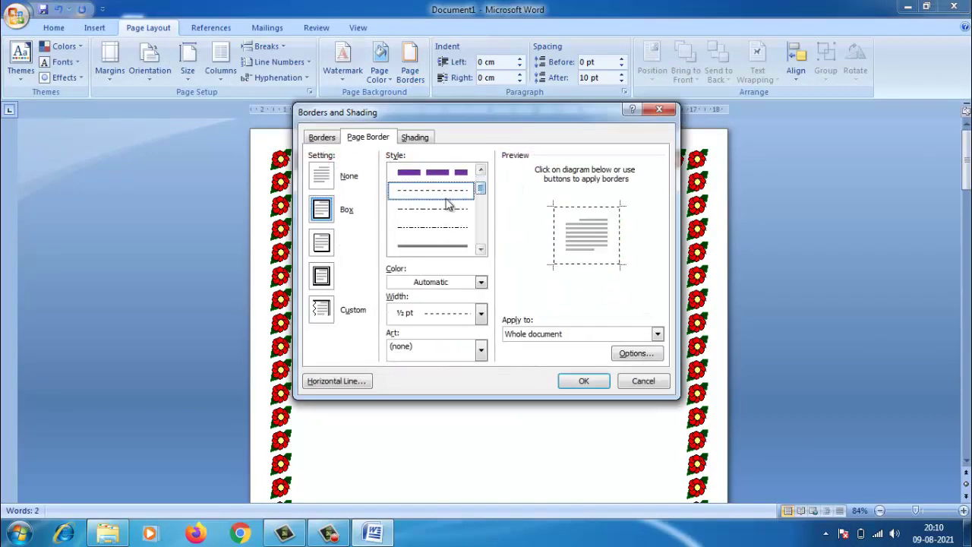
left_click(442, 247)
left_click(583, 380)
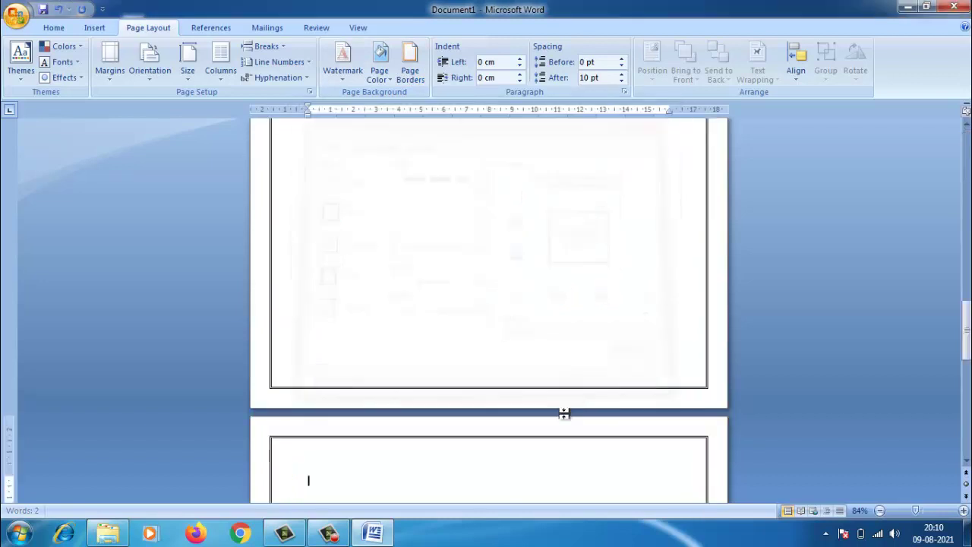
scroll(634, 326, "up", 5)
scroll(632, 335, "up", 5)
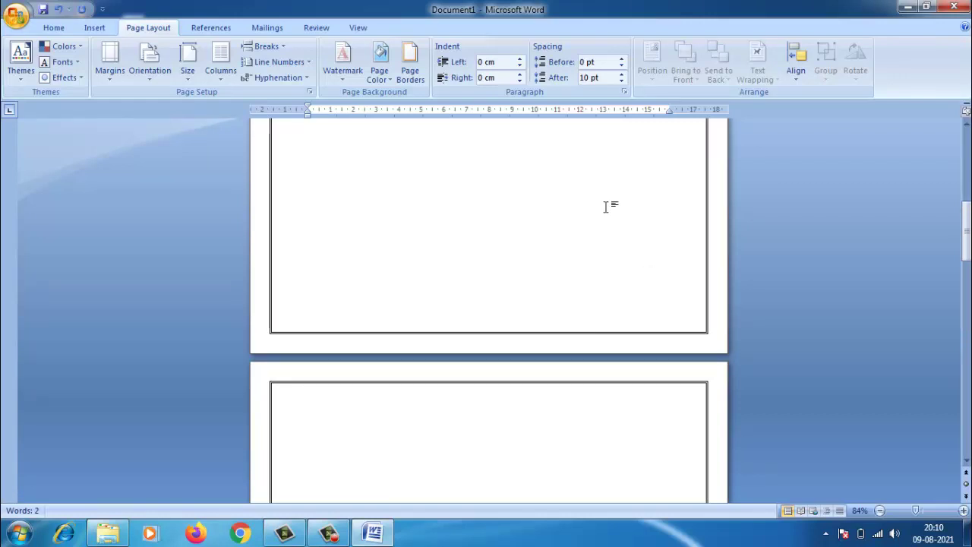
Step: Turn on continuous line numbering for the document and check the numbers across its pages
left_click(296, 69)
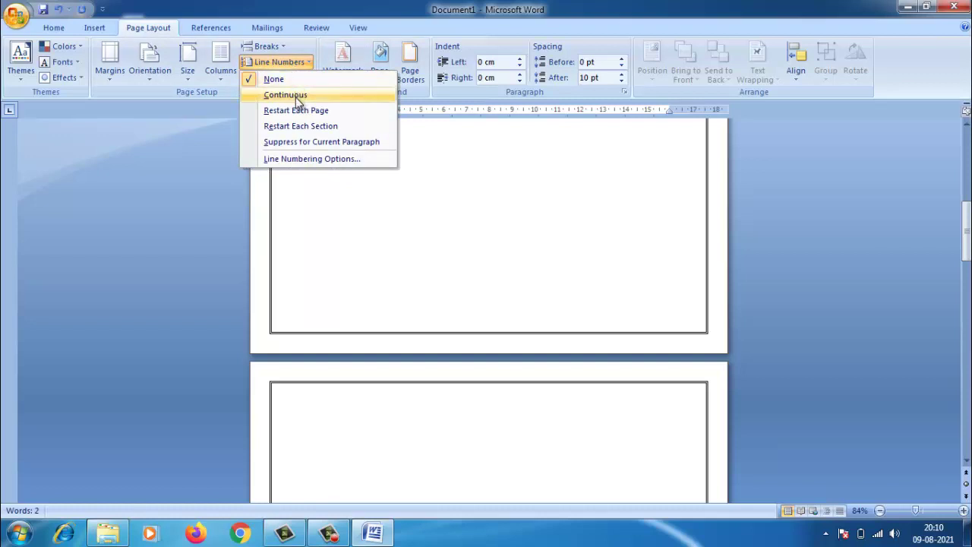
left_click(295, 97)
scroll(329, 421, "down", 2)
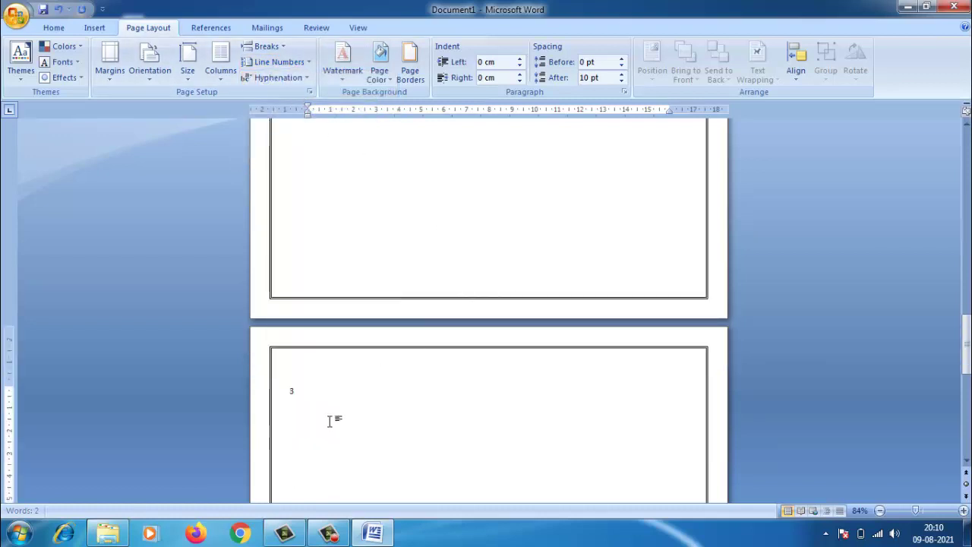
scroll(327, 372, "down", 3)
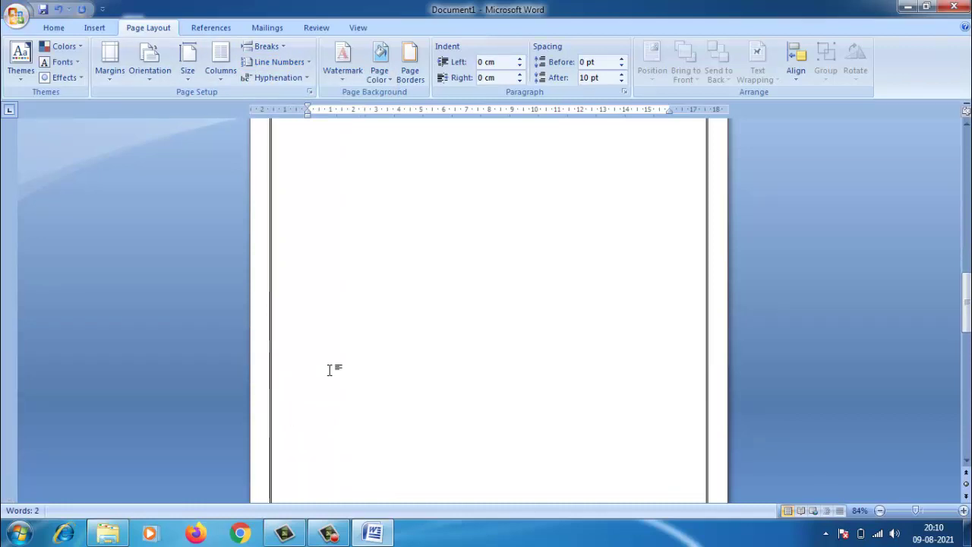
scroll(327, 320, "up", 15)
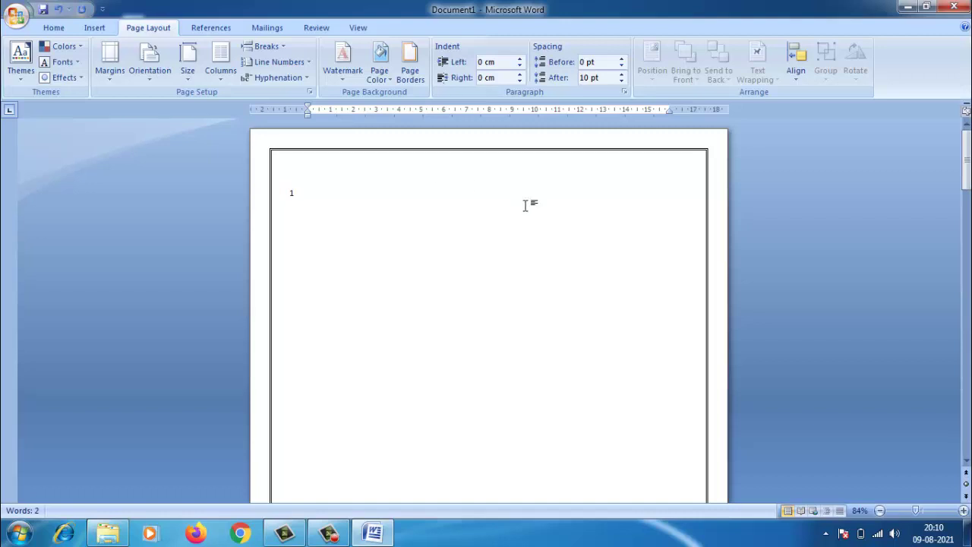
left_click(311, 64)
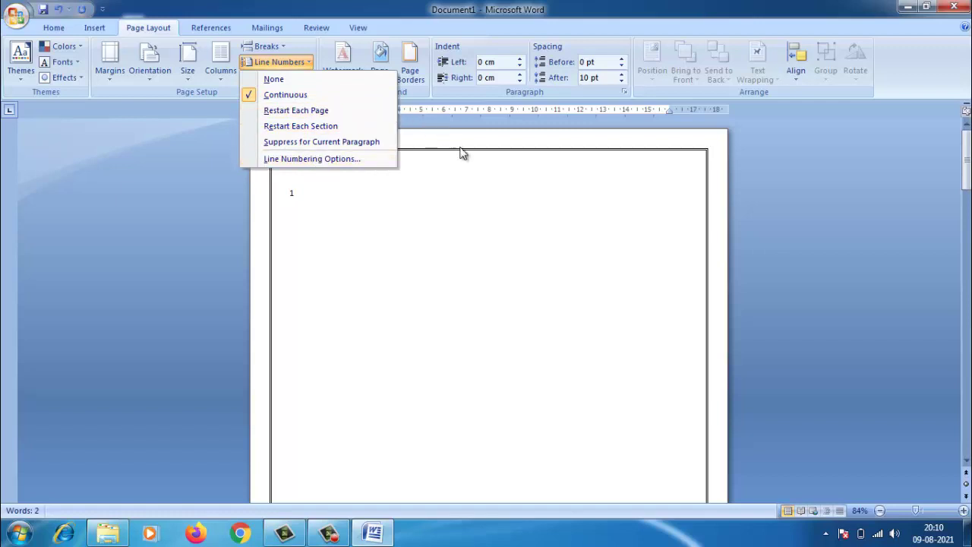
left_click(465, 174)
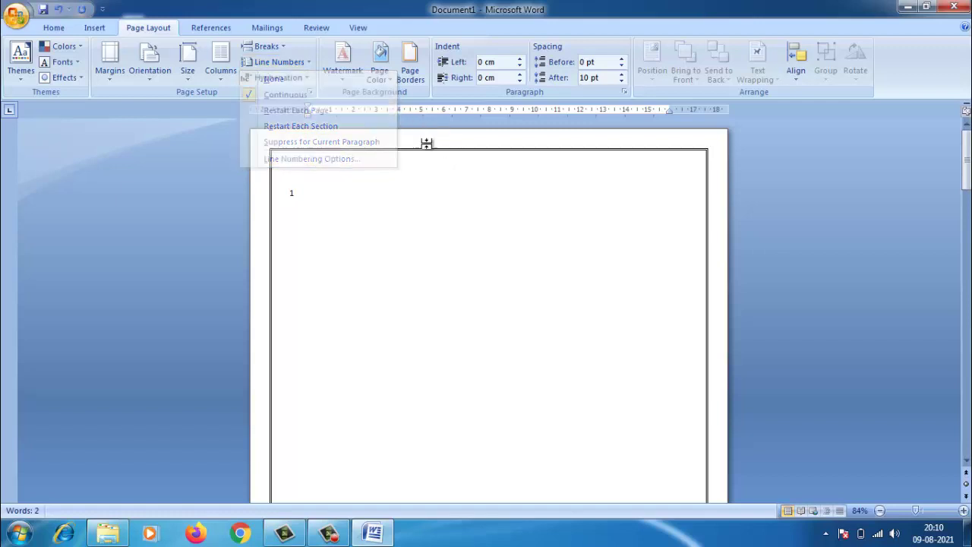
left_click(205, 30)
left_click(267, 34)
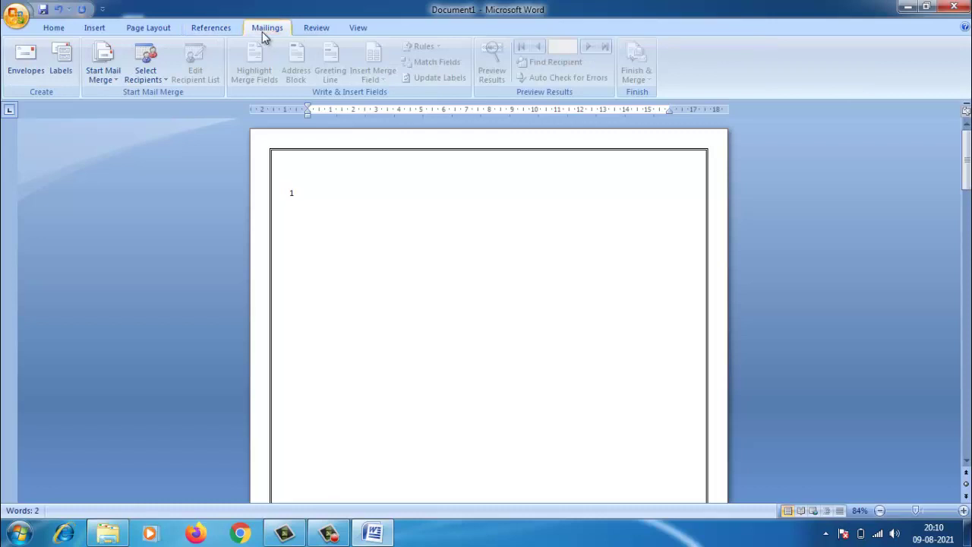
Step: Insert page numbers at the top of each page in the Accent Bar 1 style and review the pages
left_click(96, 31)
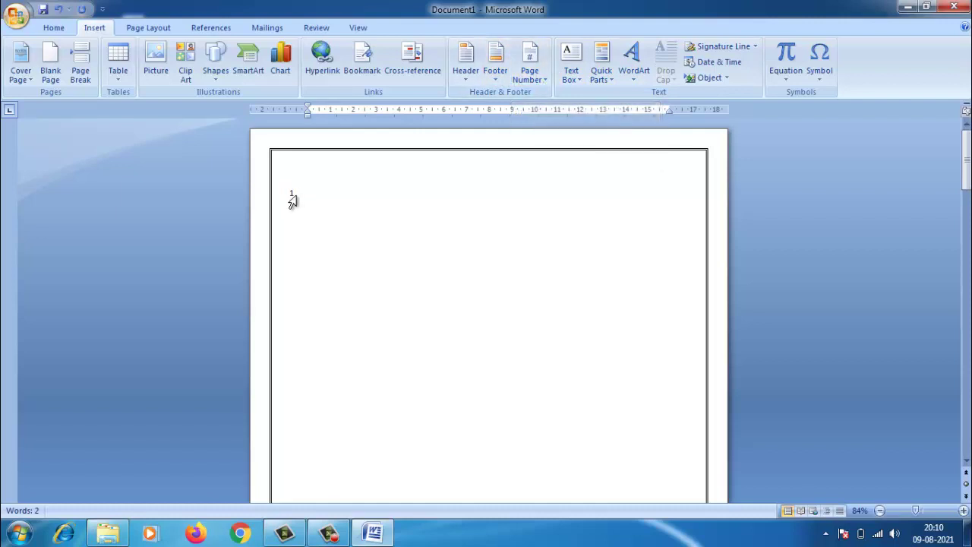
left_click(543, 83)
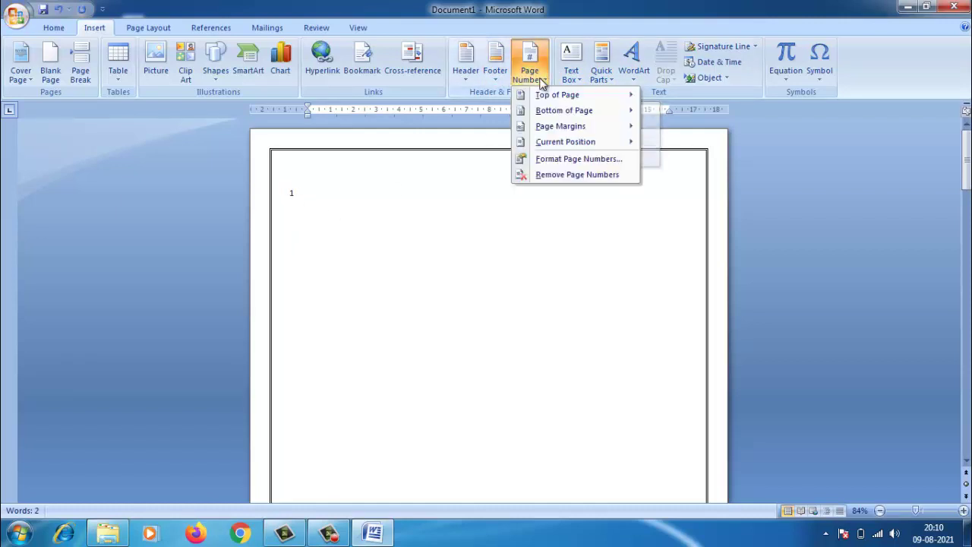
left_click(544, 95)
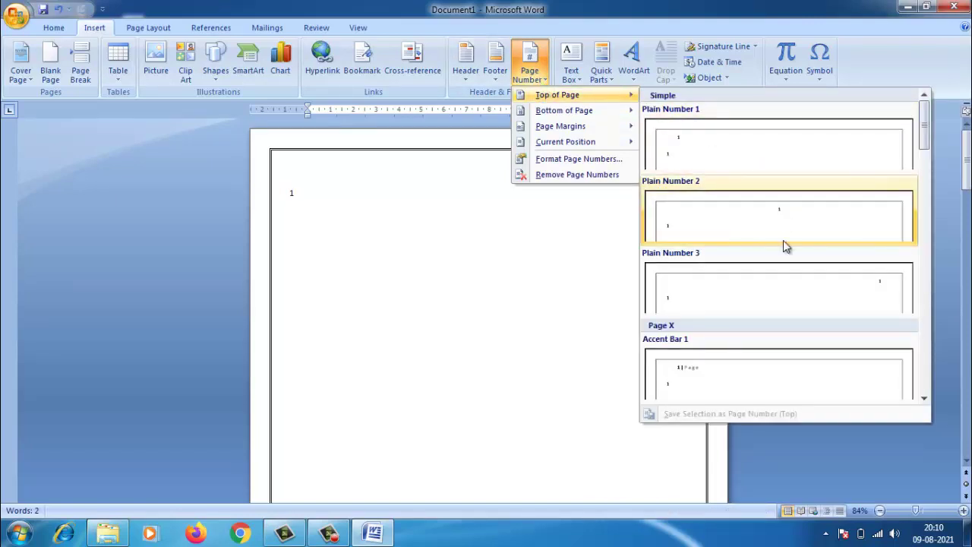
left_click(738, 384)
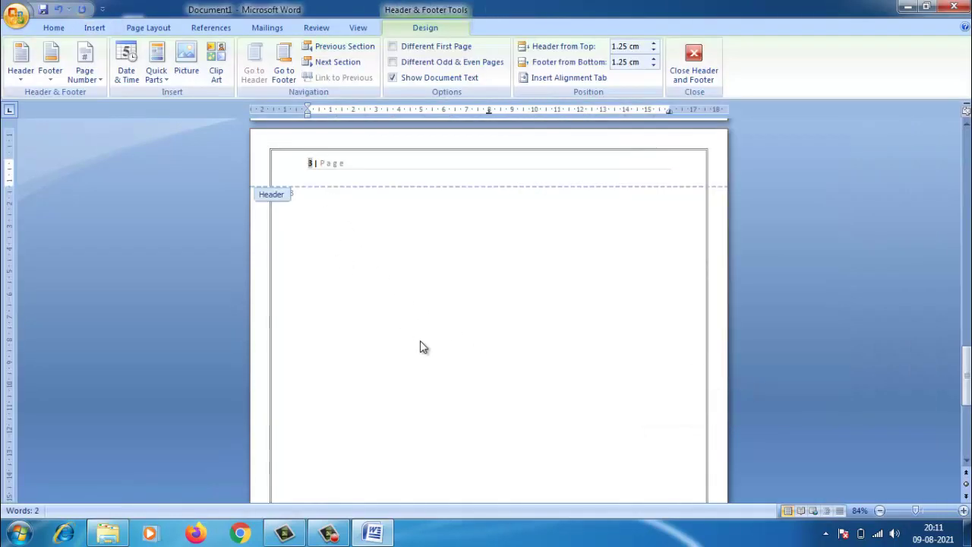
scroll(421, 344, "down", 8)
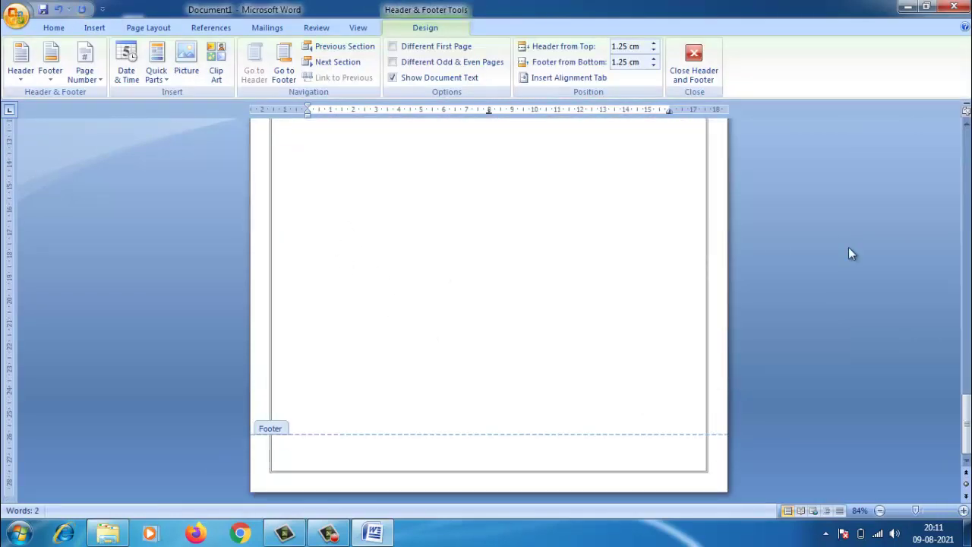
left_click_drag(966, 405, 960, 250)
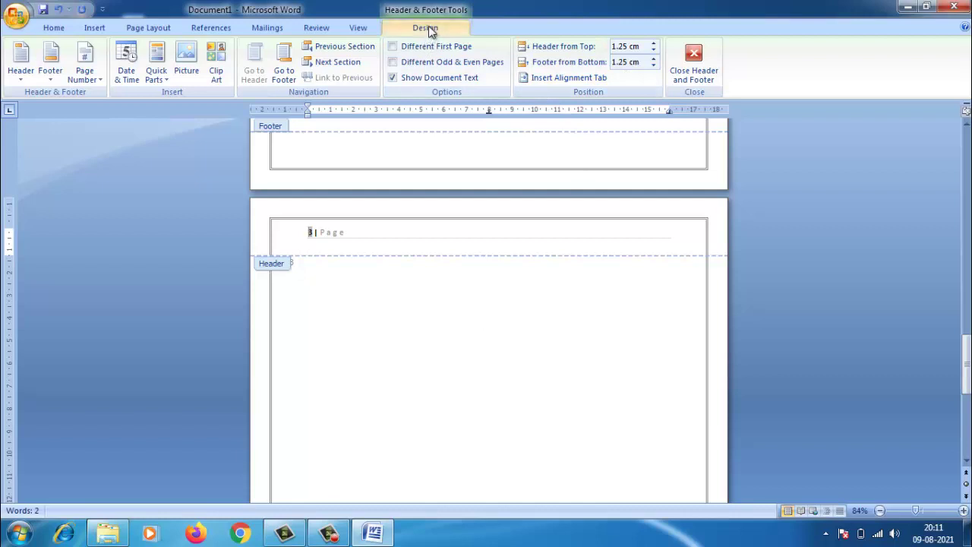
left_click(211, 28)
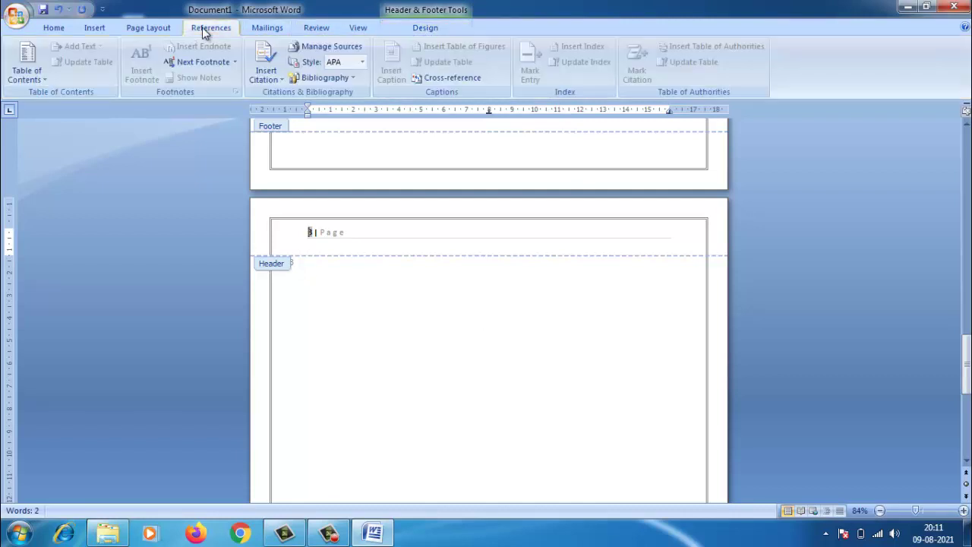
left_click(138, 29)
left_click(91, 29)
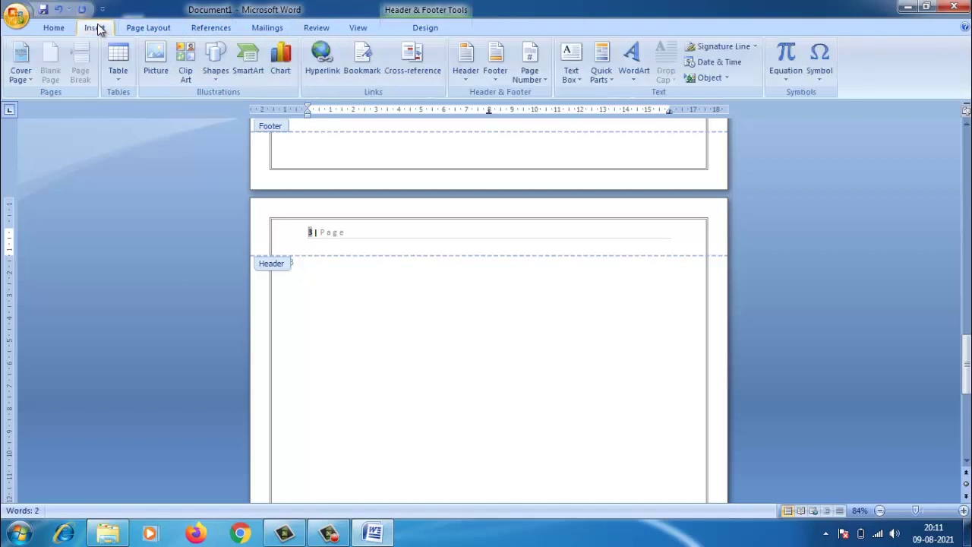
Step: Insert page numbers at the bottom of each page in the Accent Bar 1 style, review the pages, and close the header and footer
left_click(535, 80)
mouse_move(557, 114)
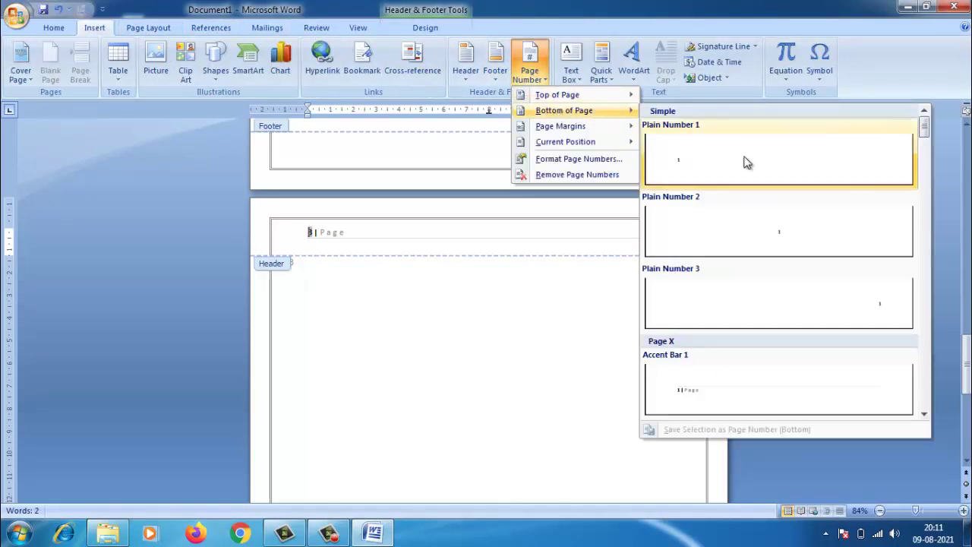
left_click(691, 395)
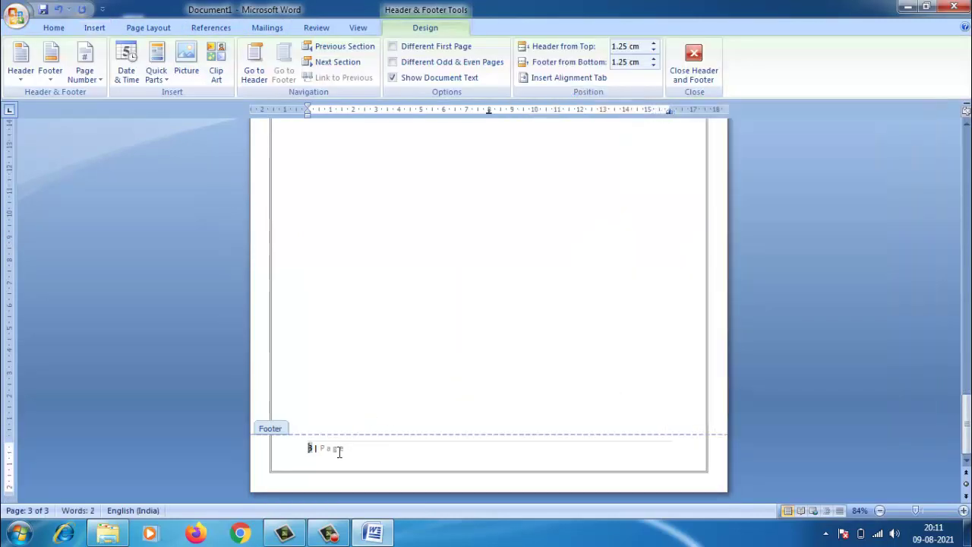
left_click(921, 511)
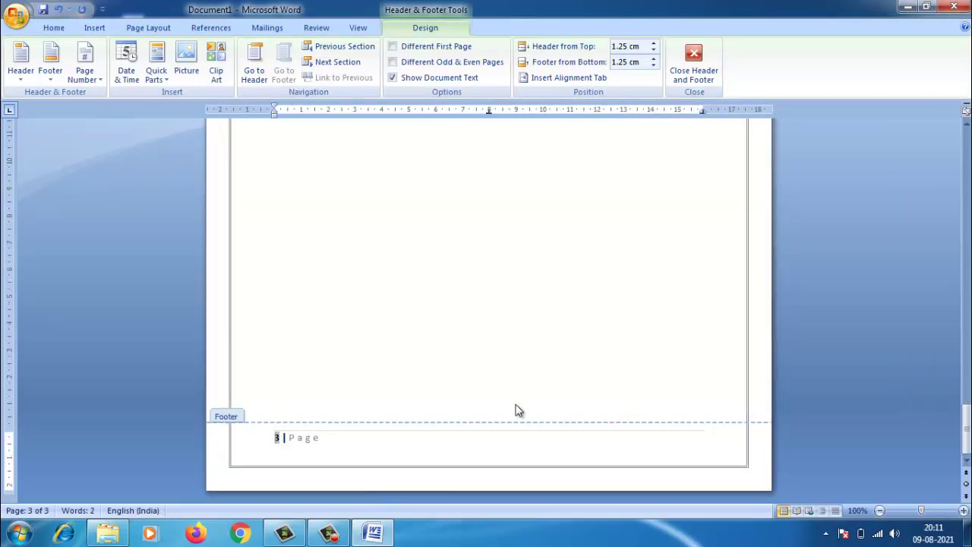
scroll(326, 412, "up", 15)
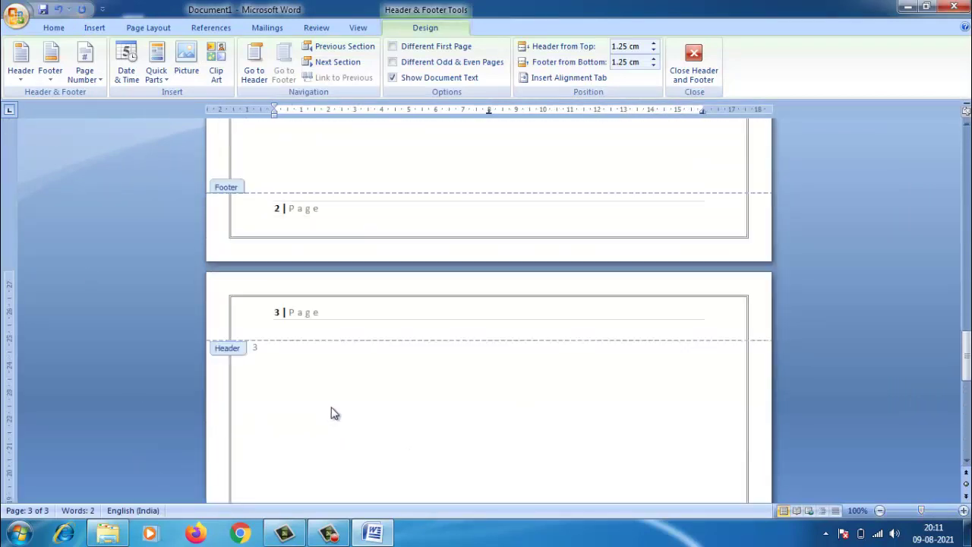
scroll(340, 388, "up", 2)
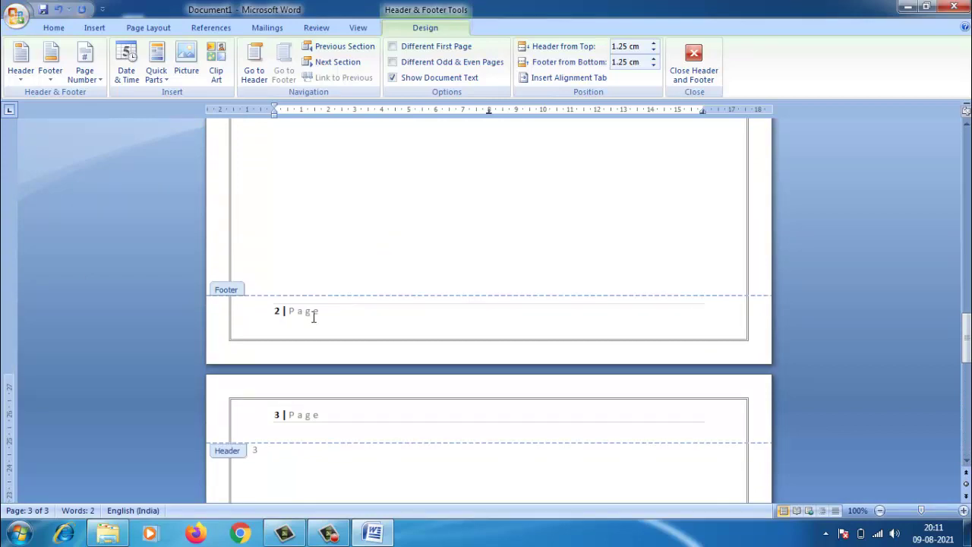
scroll(314, 317, "up", 20)
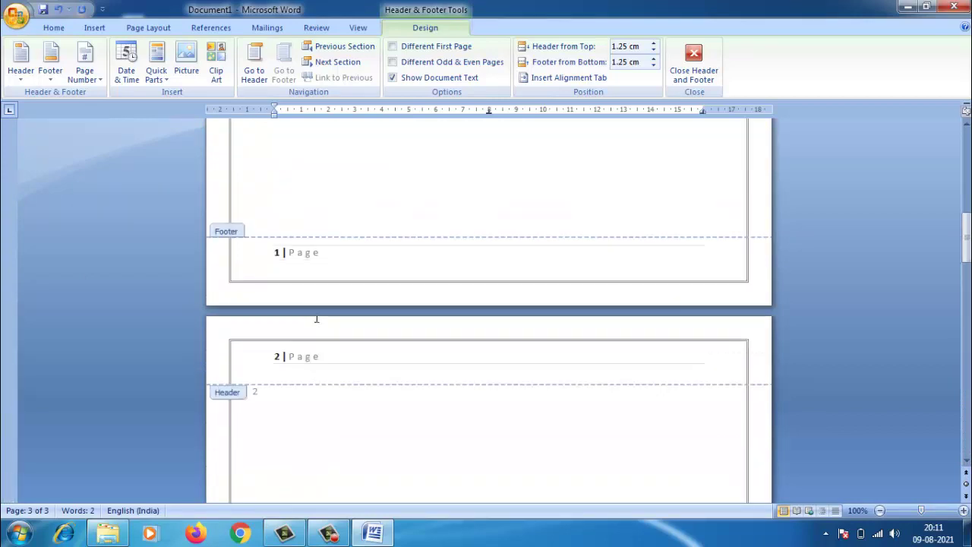
scroll(308, 261, "up", 20)
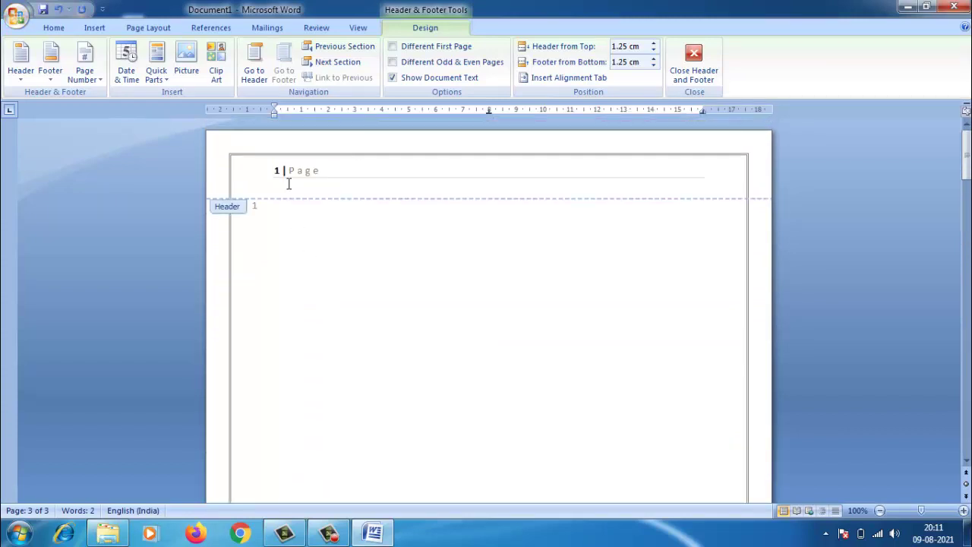
left_click(693, 61)
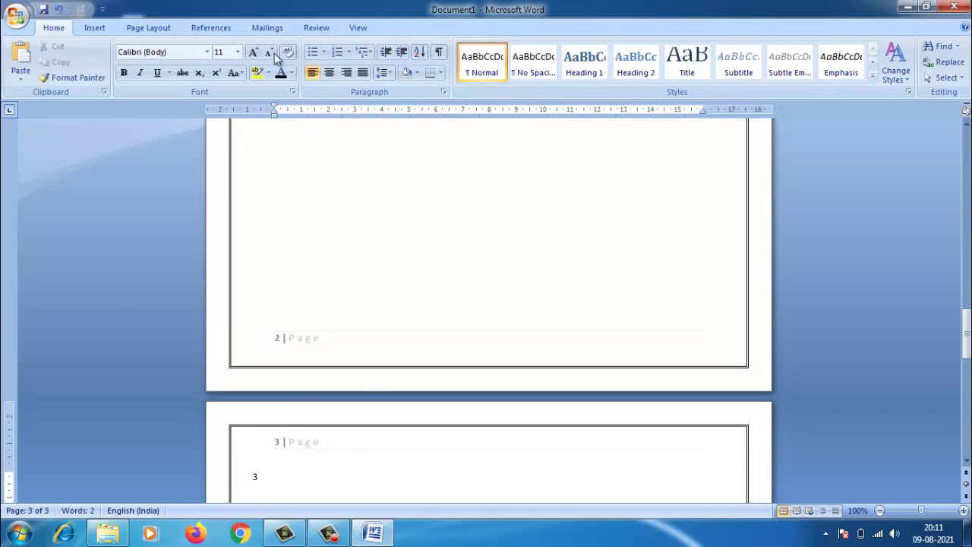
Step: Turn off line numbering for the document and check its pages
left_click(150, 27)
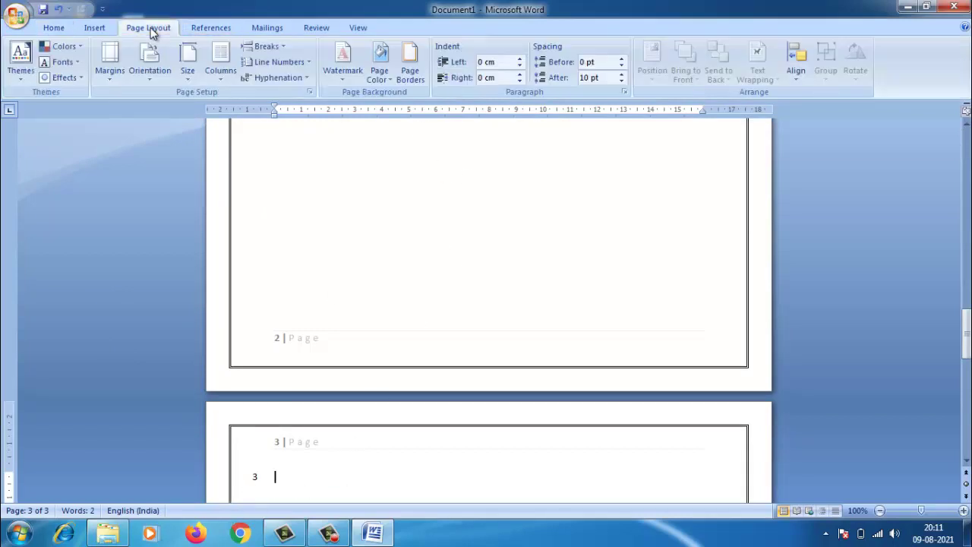
left_click(281, 61)
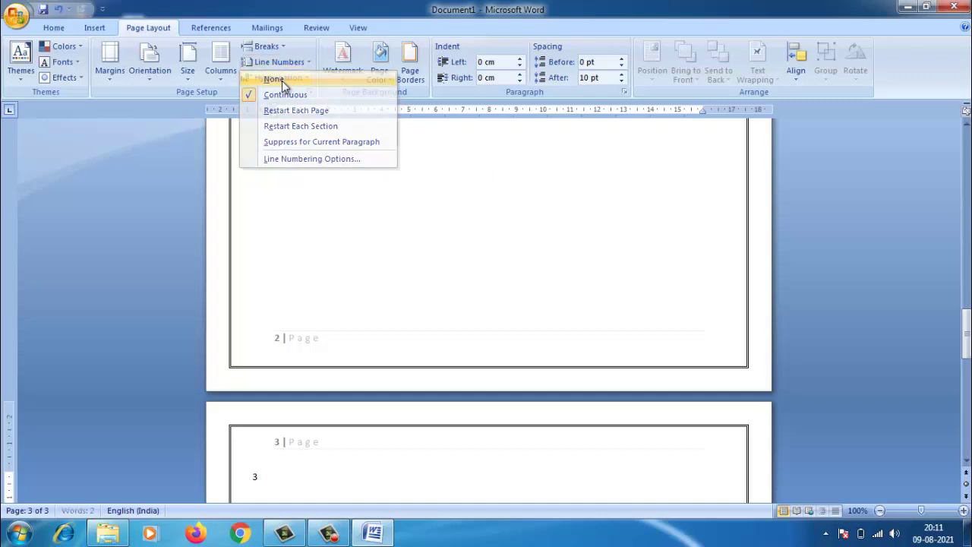
left_click(281, 80)
scroll(357, 402, "down", 5)
scroll(359, 380, "up", 10)
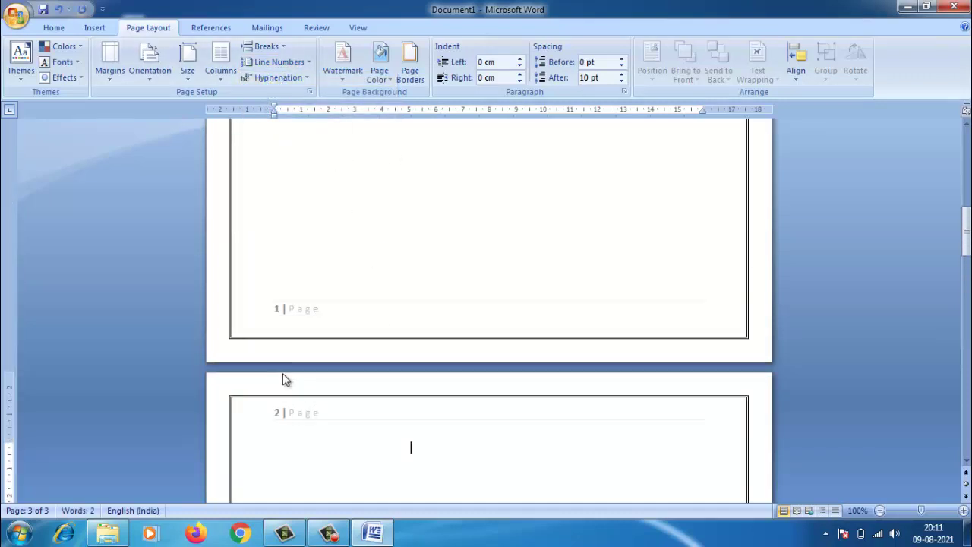
scroll(300, 378, "up", 10)
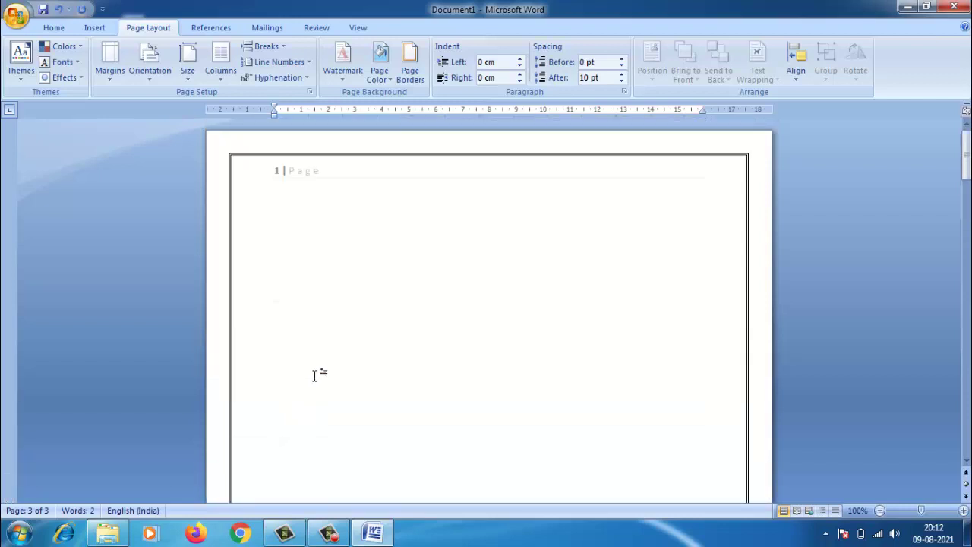
scroll(344, 412, "down", 10)
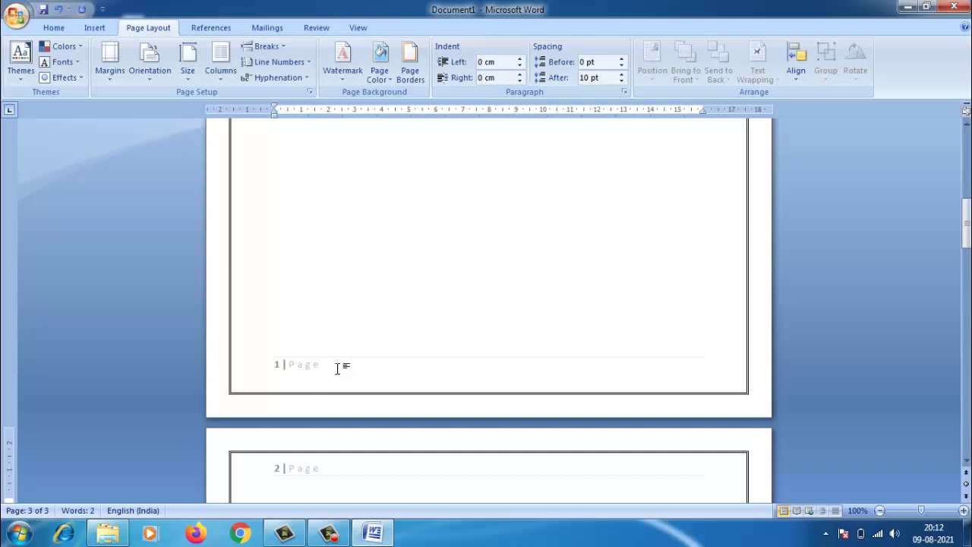
scroll(338, 368, "up", 2)
Step: Change the bottom page numbers to the centred Plain Number 2 style and close the header and footer
left_click(85, 29)
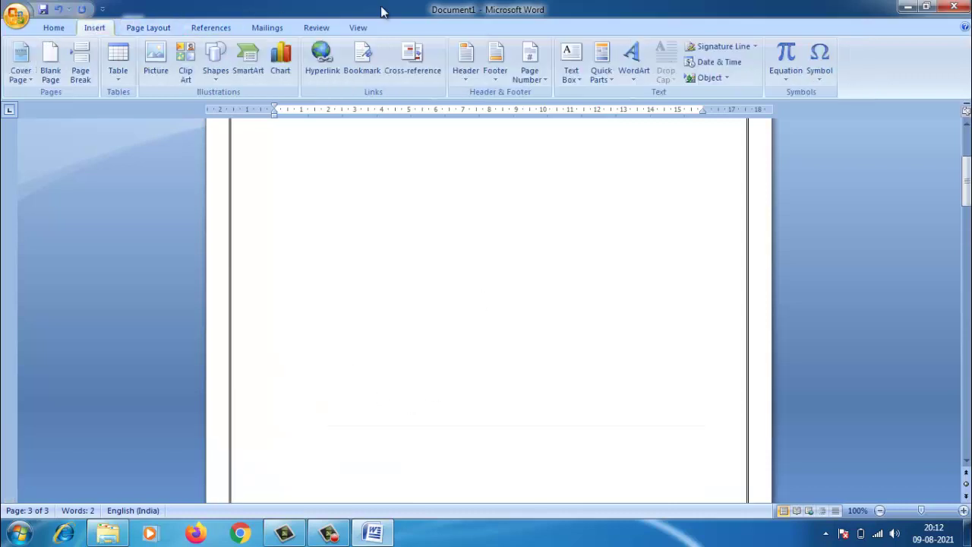
left_click(540, 81)
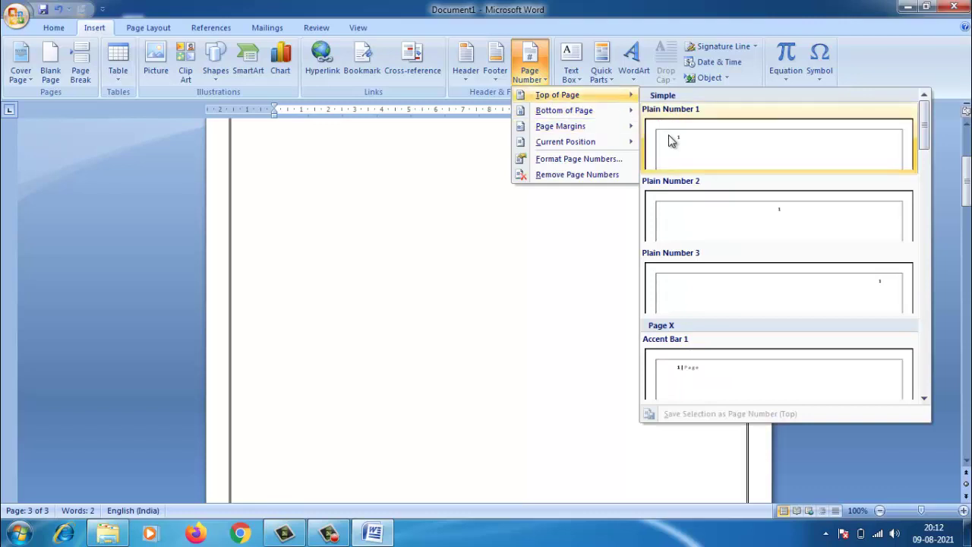
mouse_move(548, 111)
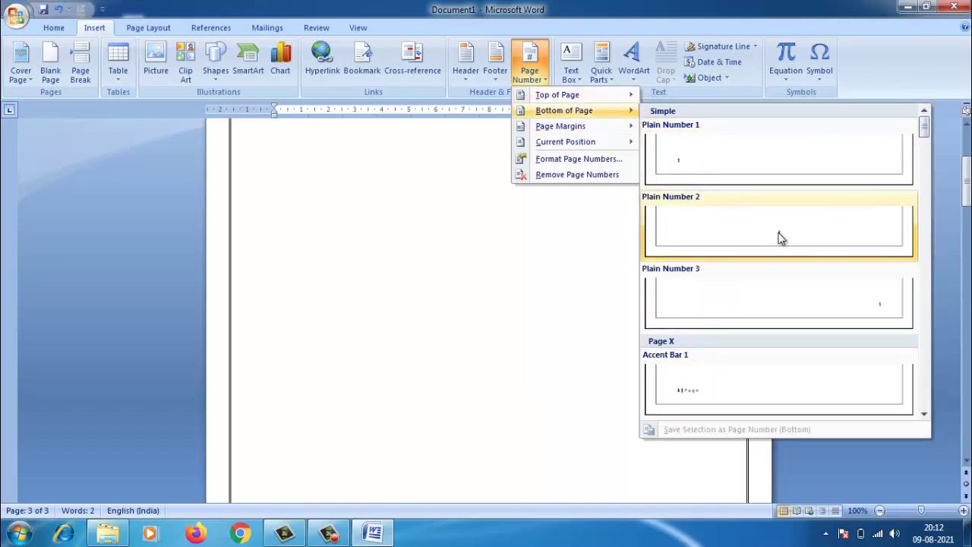
left_click(781, 238)
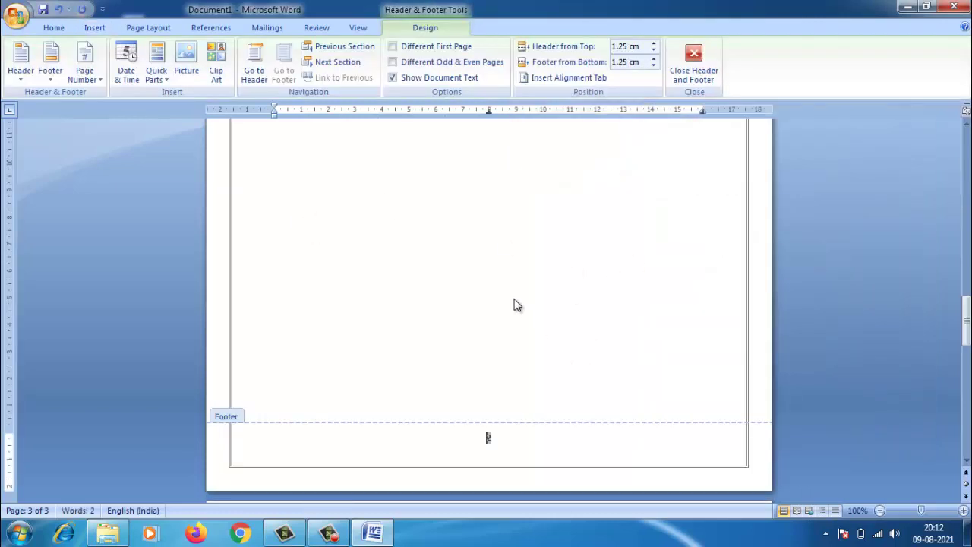
scroll(514, 305, "up", 10)
scroll(521, 296, "up", 10)
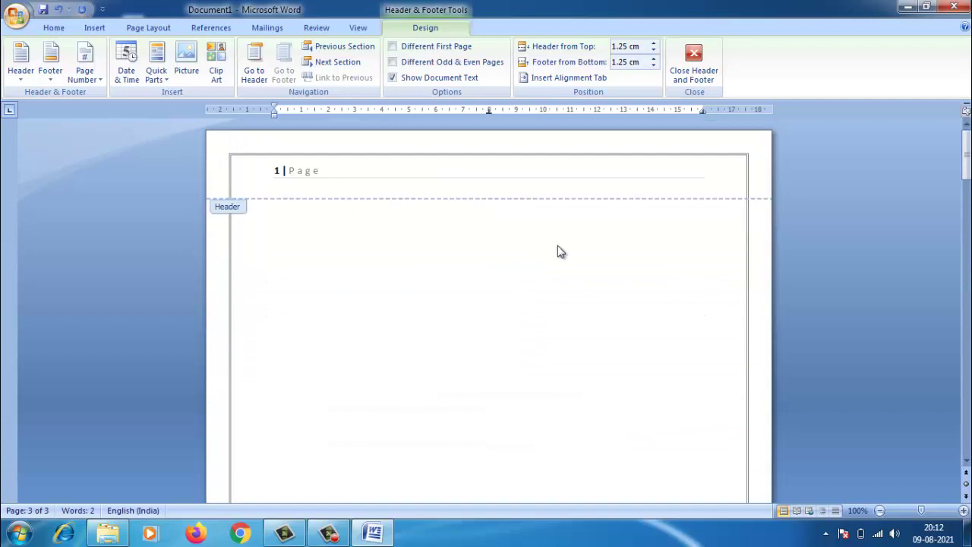
left_click(693, 63)
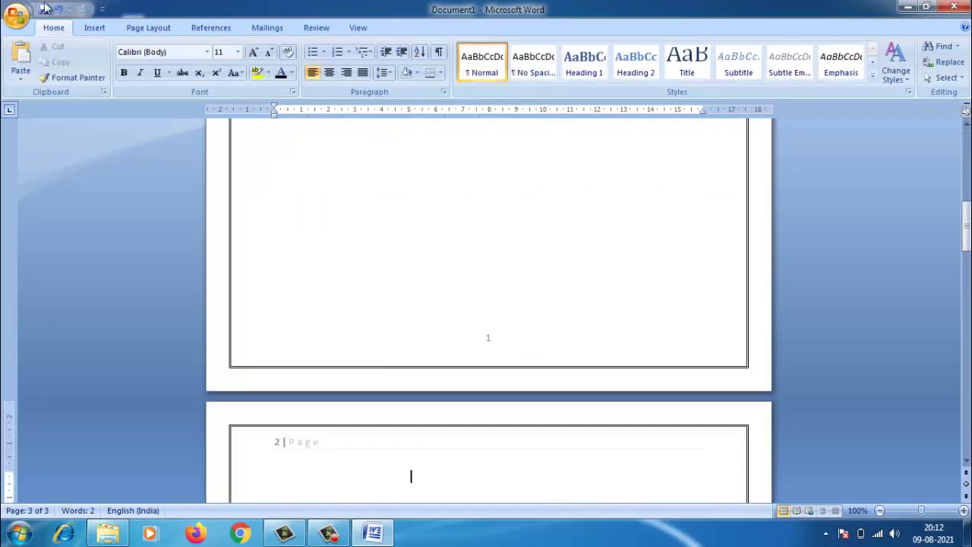
left_click(96, 29)
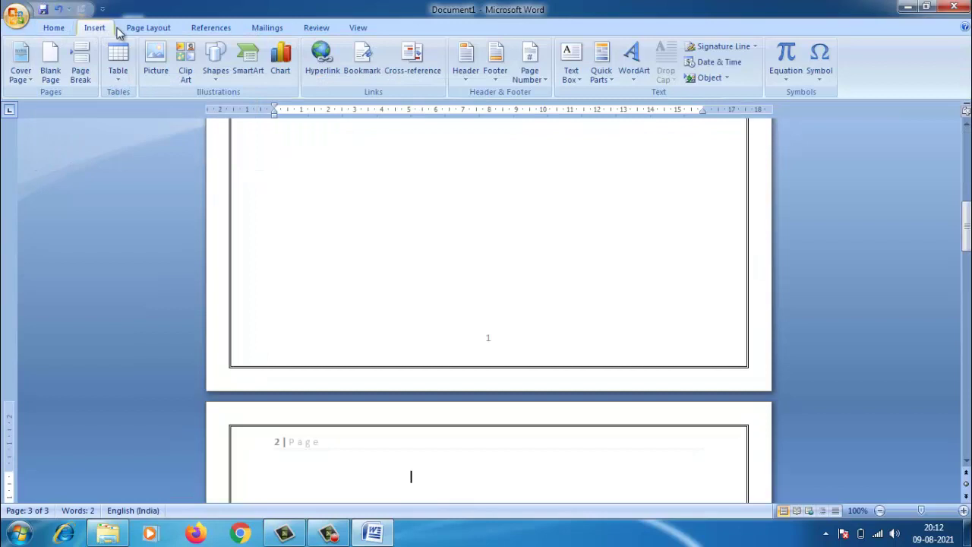
left_click(530, 71)
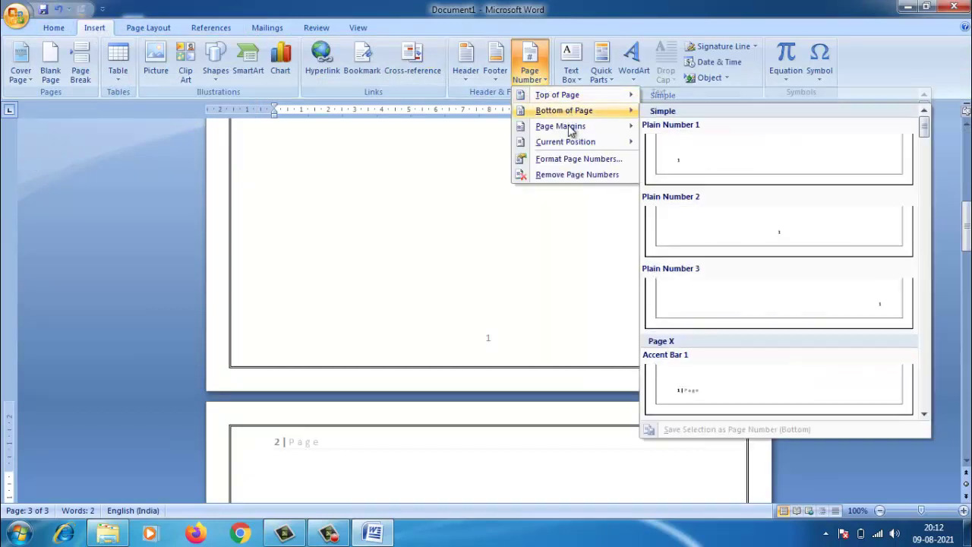
mouse_move(583, 143)
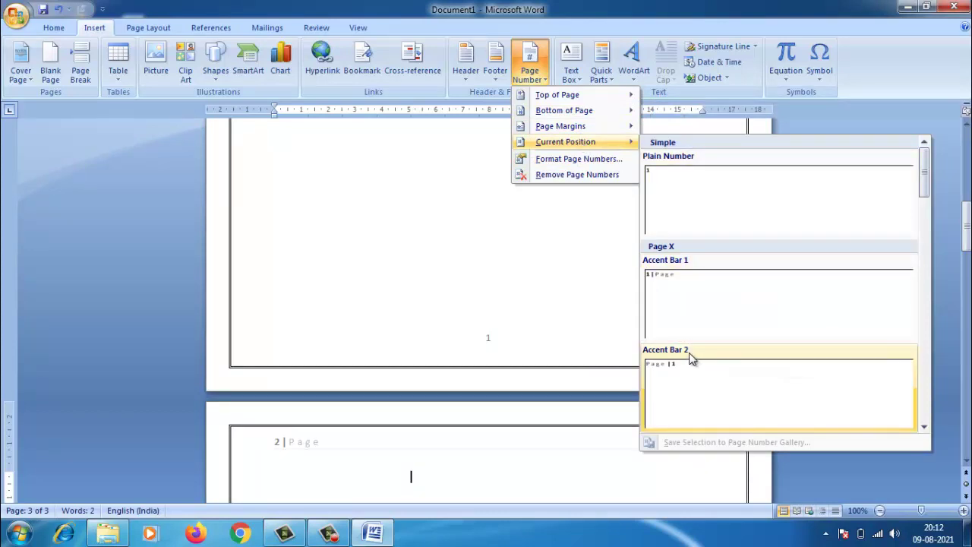
mouse_move(577, 126)
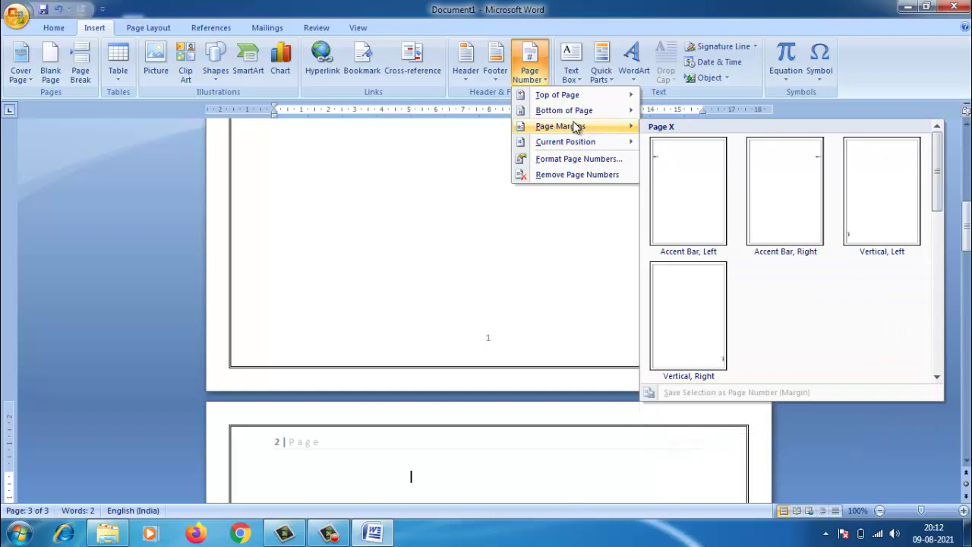
left_click(407, 162)
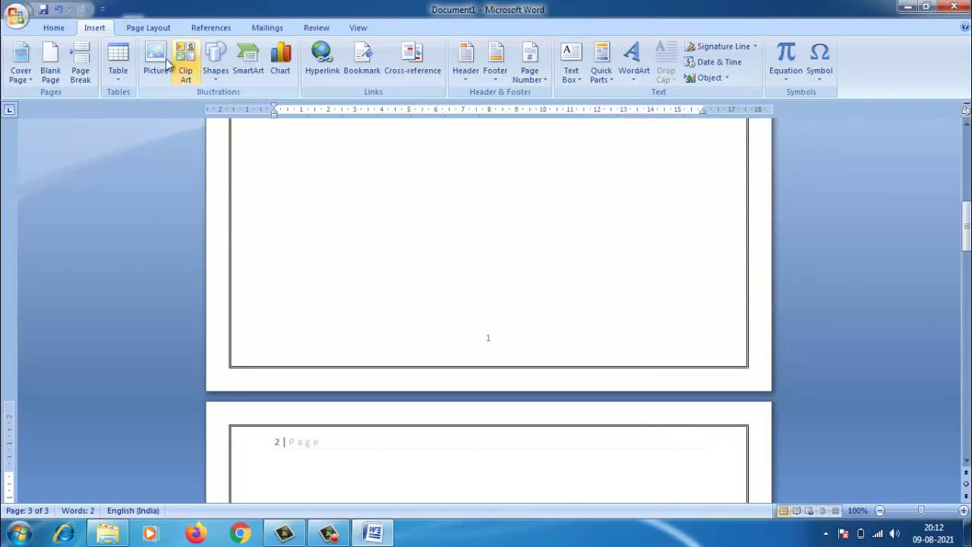
left_click(148, 29)
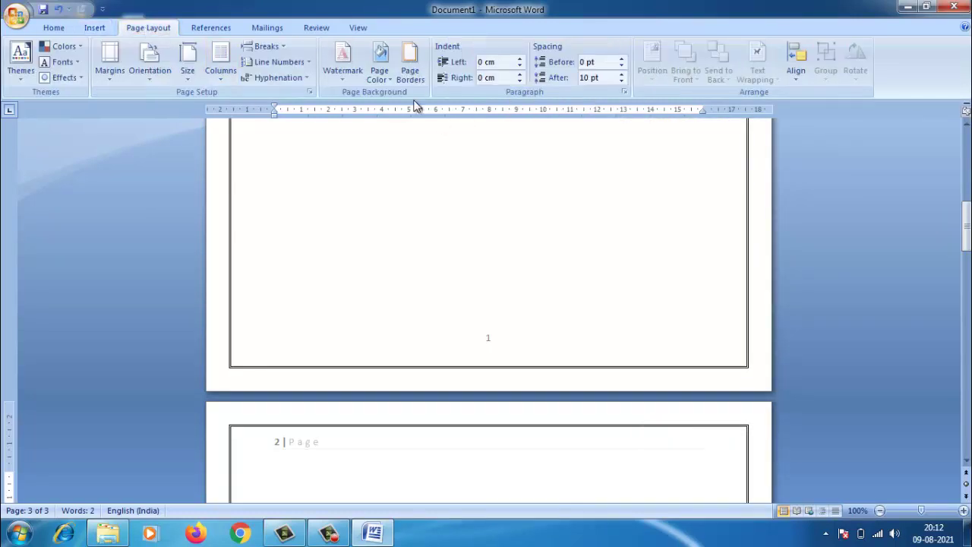
left_click(98, 28)
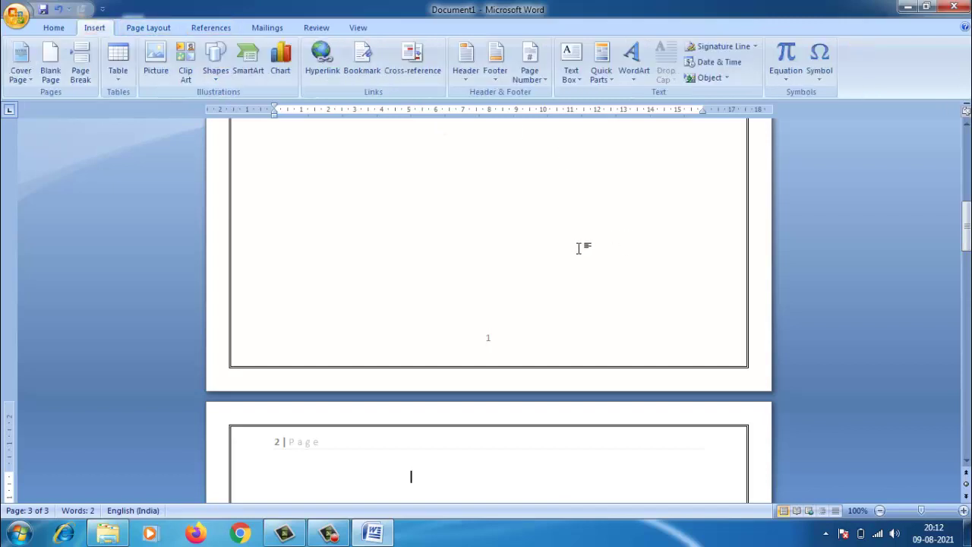
scroll(612, 311, "up", 13)
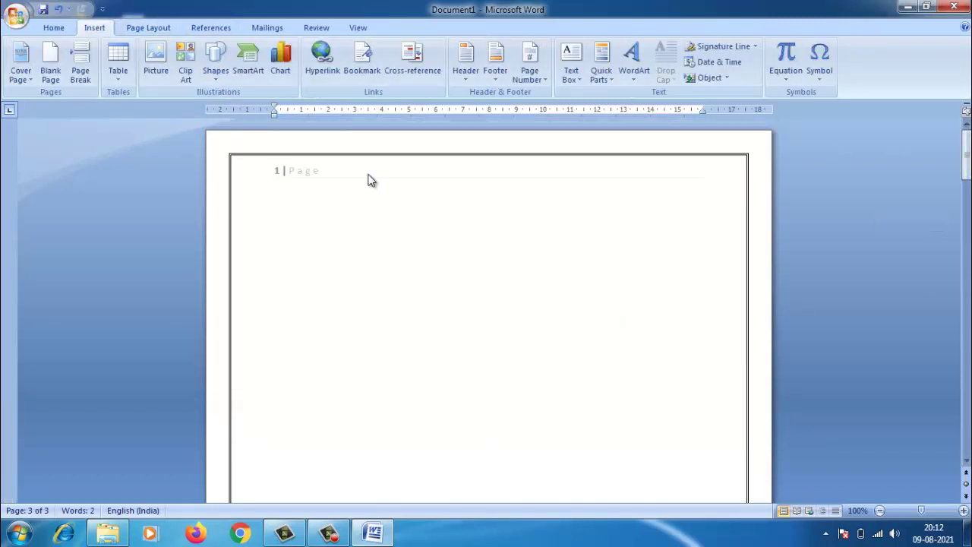
left_click(136, 27)
left_click(95, 29)
Step: Apply shading with a 10% pattern style to the current paragraph through the Borders and Shading settings
left_click(130, 24)
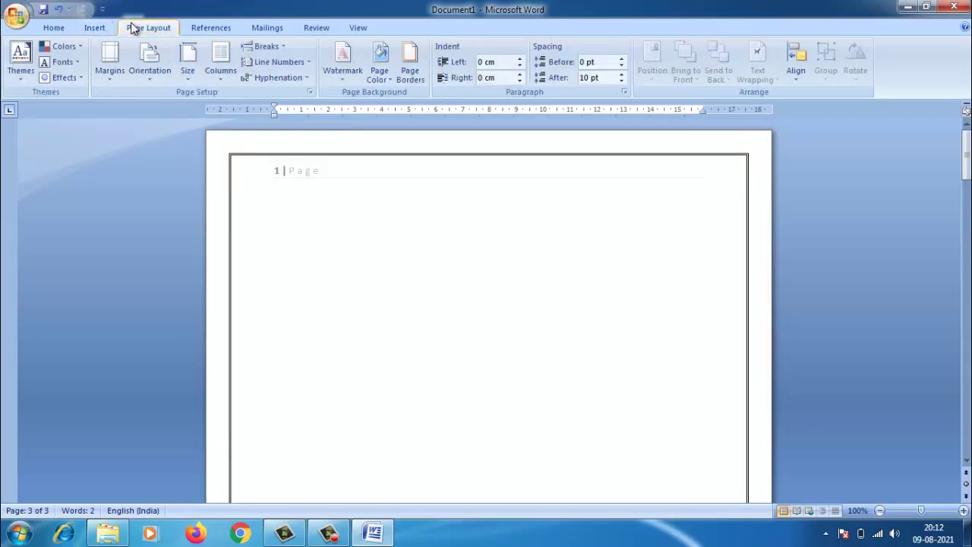
left_click(410, 75)
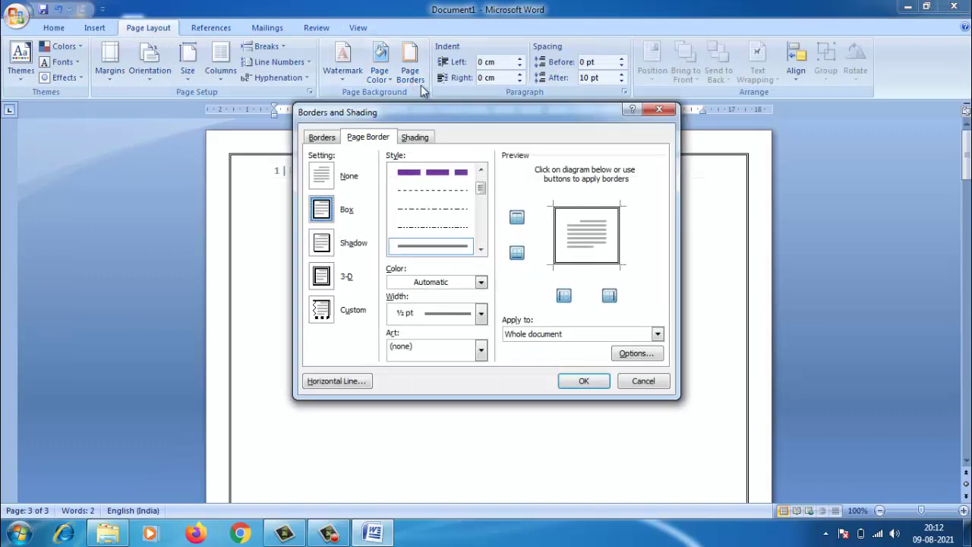
left_click_drag(452, 114, 552, 45)
left_click(416, 70)
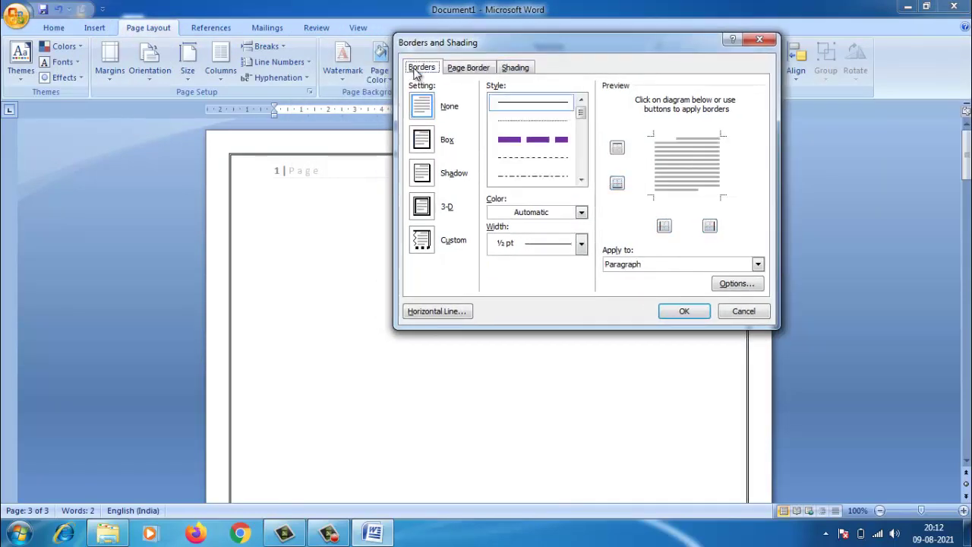
left_click(466, 68)
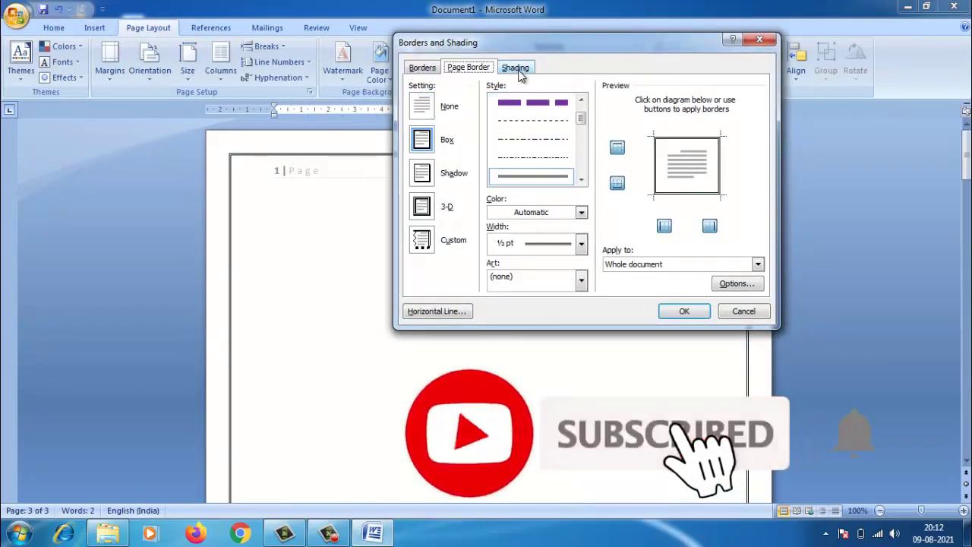
left_click(518, 69)
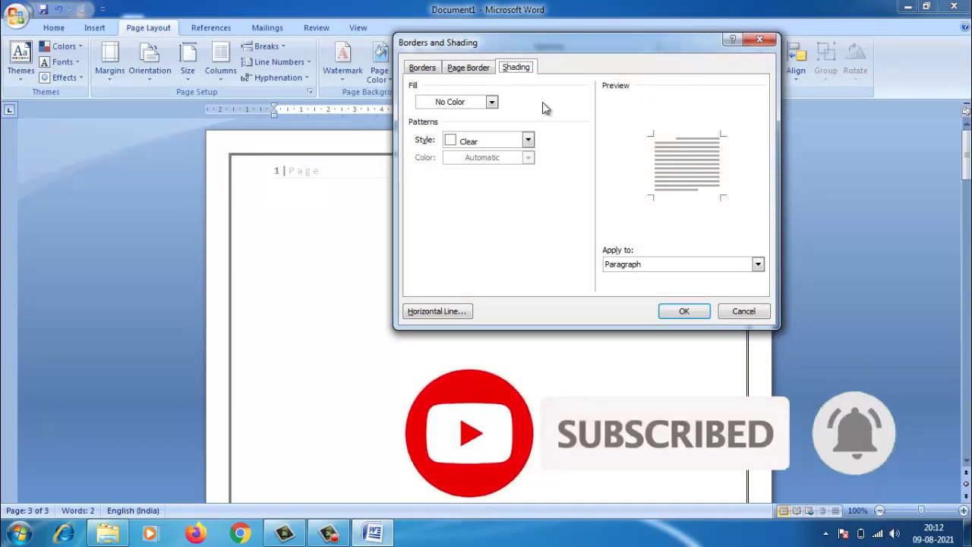
left_click(527, 142)
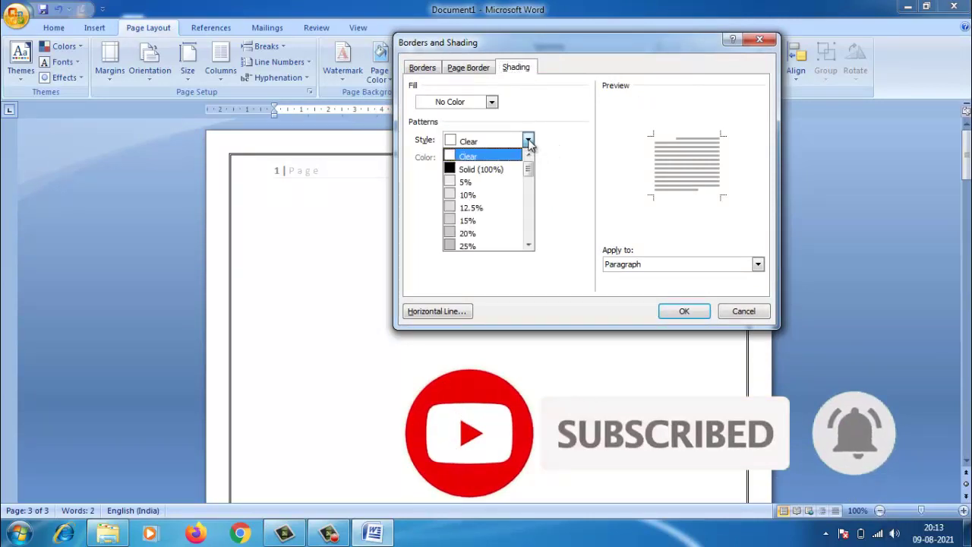
left_click(508, 194)
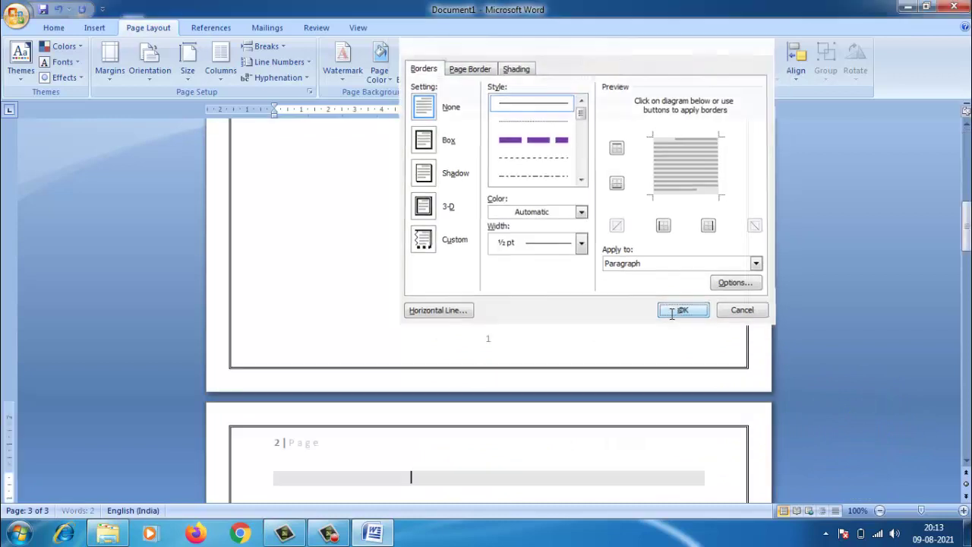
left_click(681, 311)
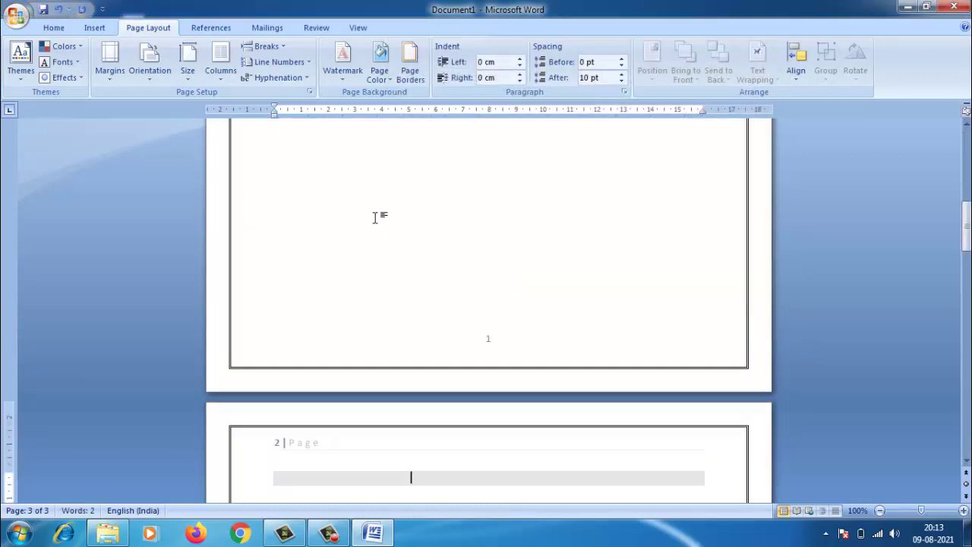
Step: Apply a border with the Shadow setting to the current shaded paragraph through the Borders and Shading settings
scroll(374, 218, "up", 10)
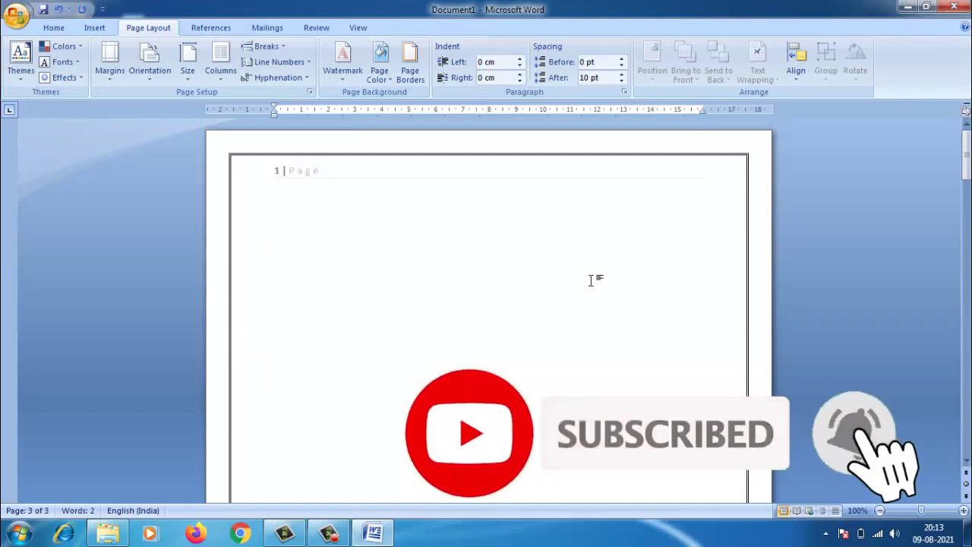
left_click(86, 28)
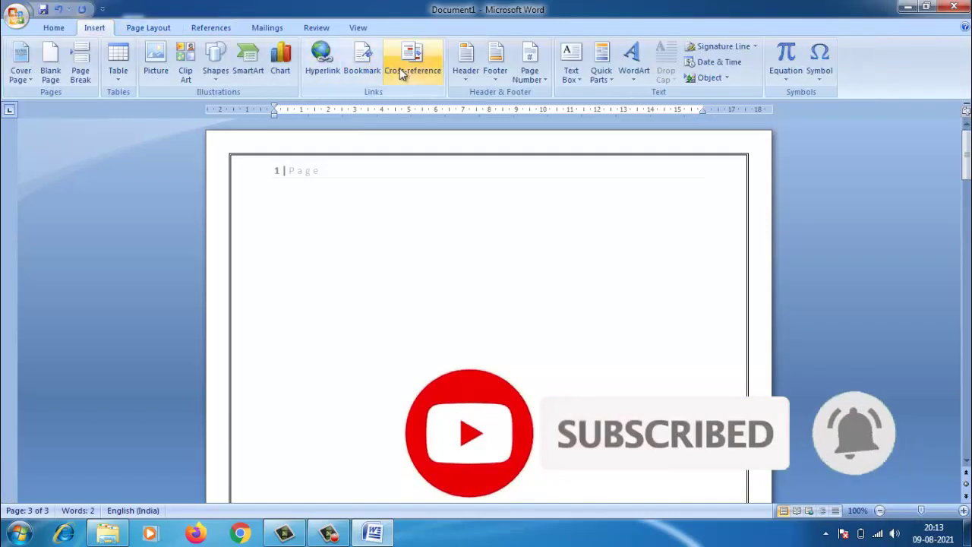
left_click(148, 28)
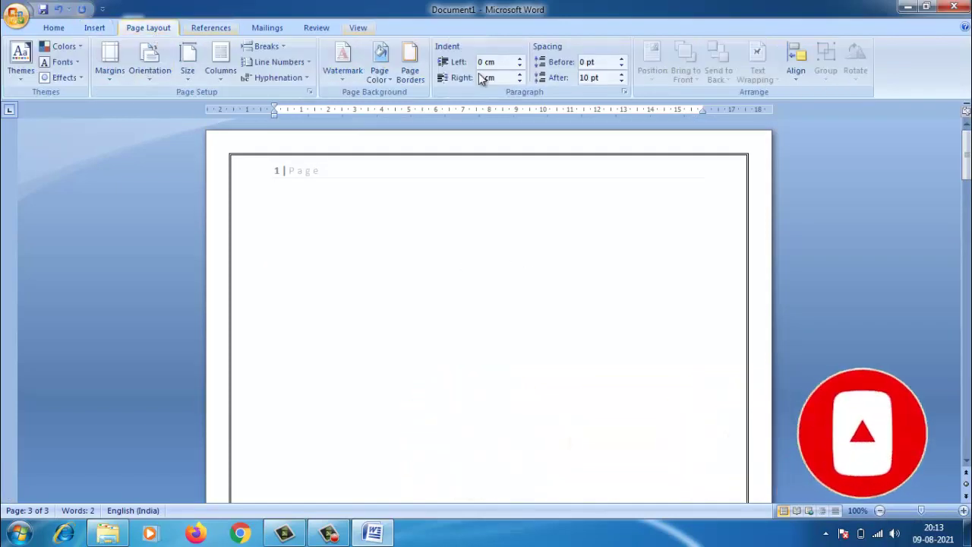
left_click(410, 64)
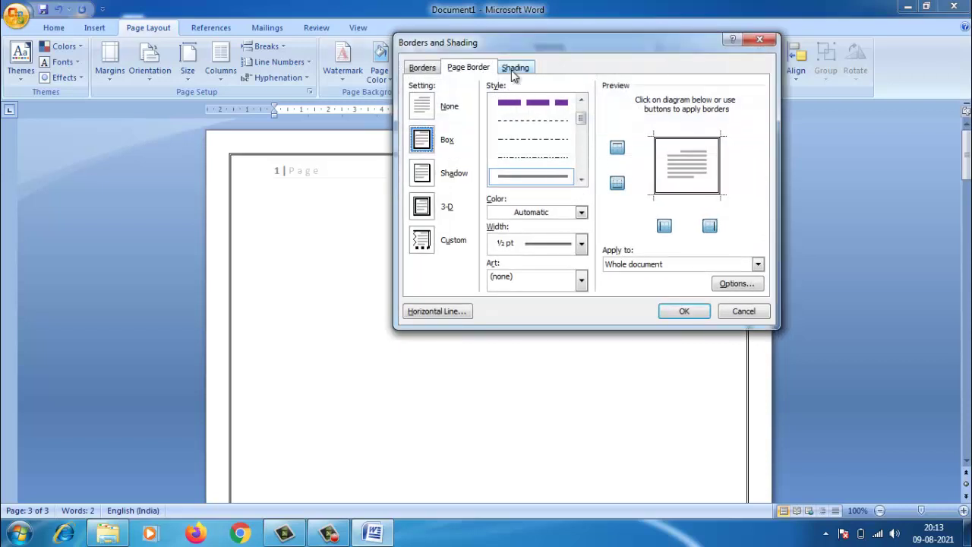
left_click(514, 69)
left_click(454, 68)
left_click(420, 68)
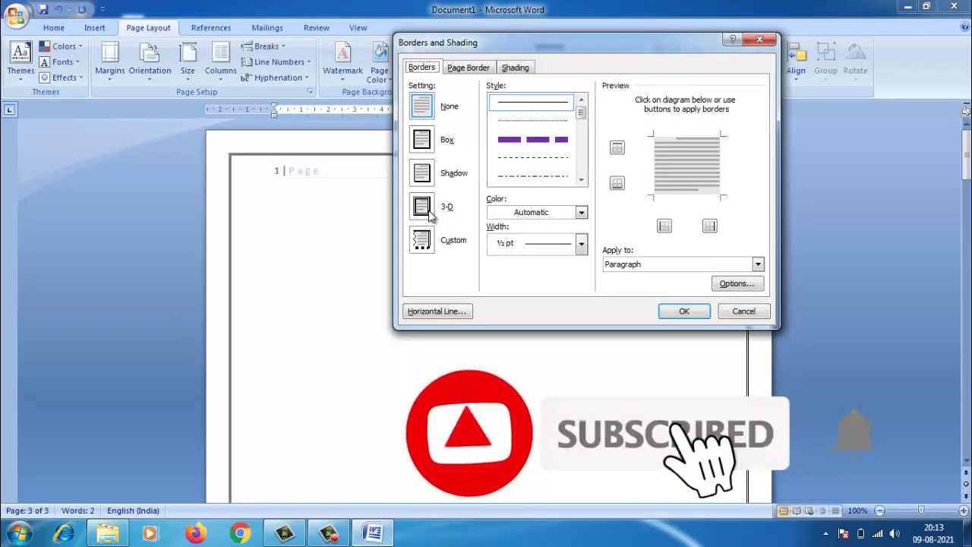
left_click(421, 173)
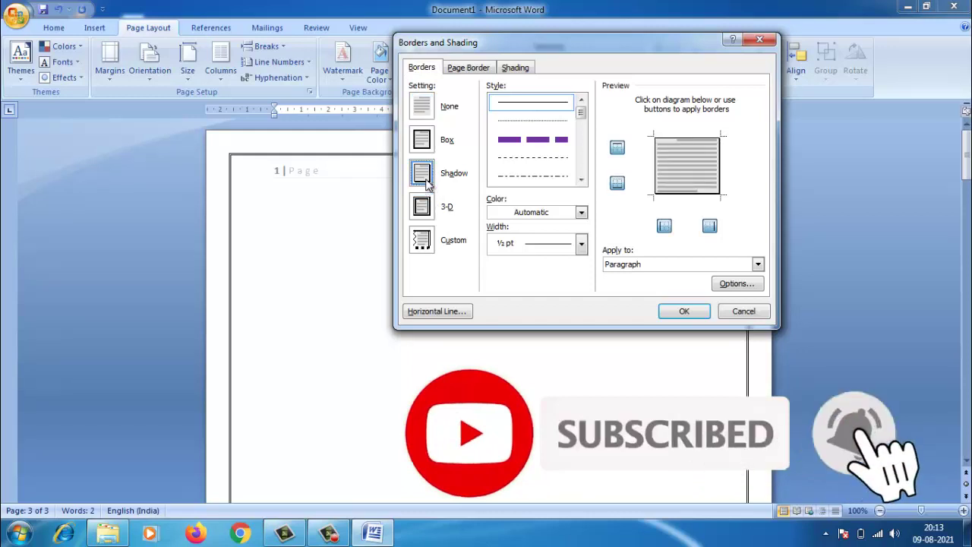
left_click(683, 311)
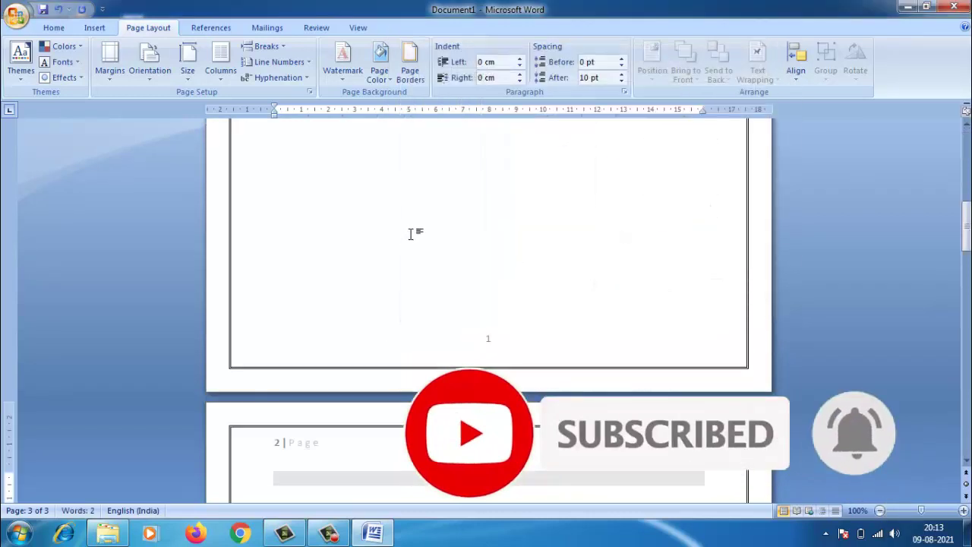